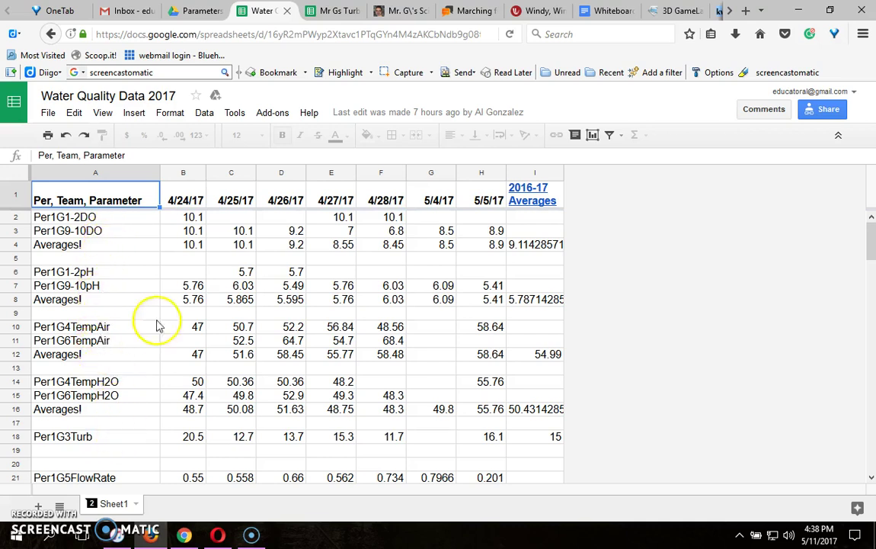
# Examine the dissolved oxygen averages, the testing dates and the Per1G3Turb readings in the Water Quality Data 2017 sheet
pyautogui.click(128, 245)
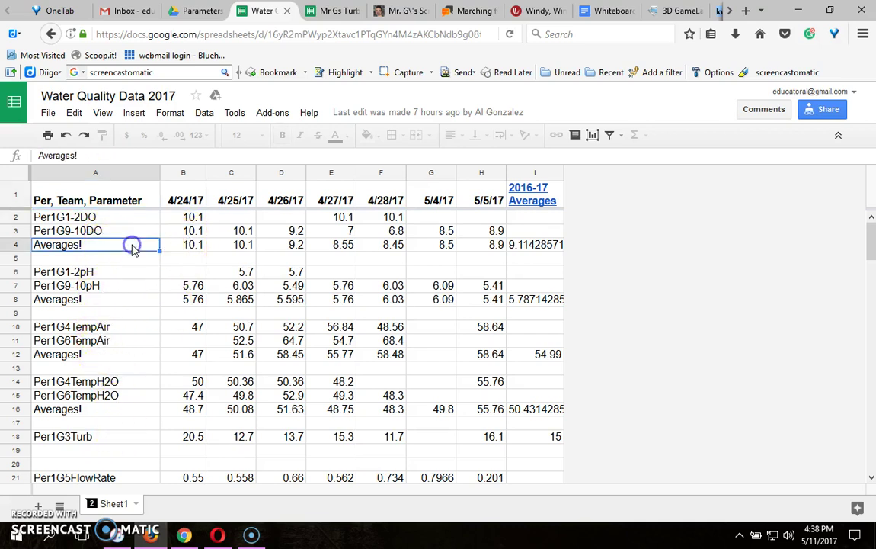
pyautogui.moveTo(187, 245); pyautogui.dragTo(476, 249)
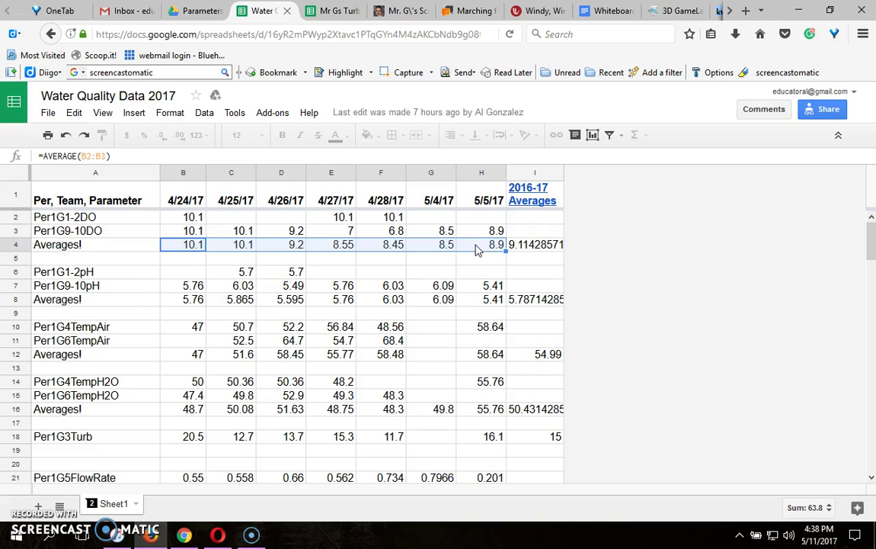
pyautogui.moveTo(183, 195); pyautogui.dragTo(471, 205)
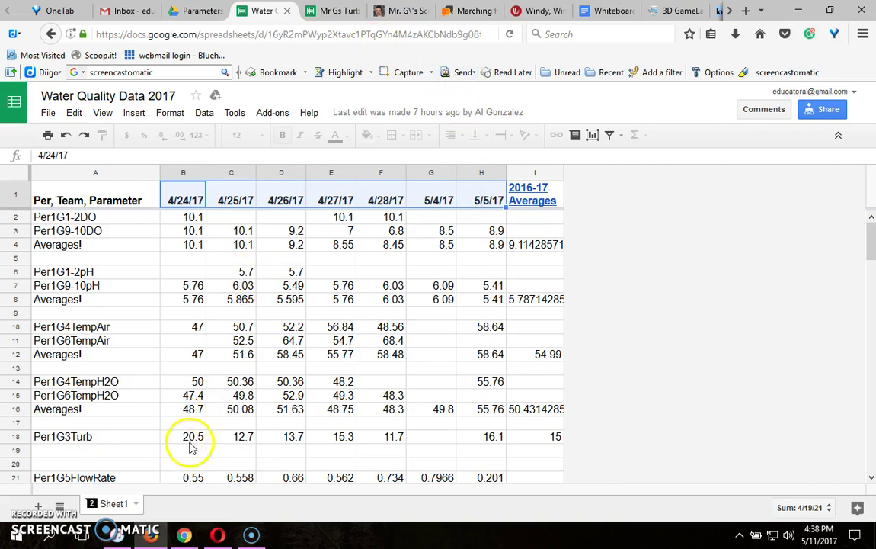
pyautogui.moveTo(193, 445); pyautogui.dragTo(490, 436)
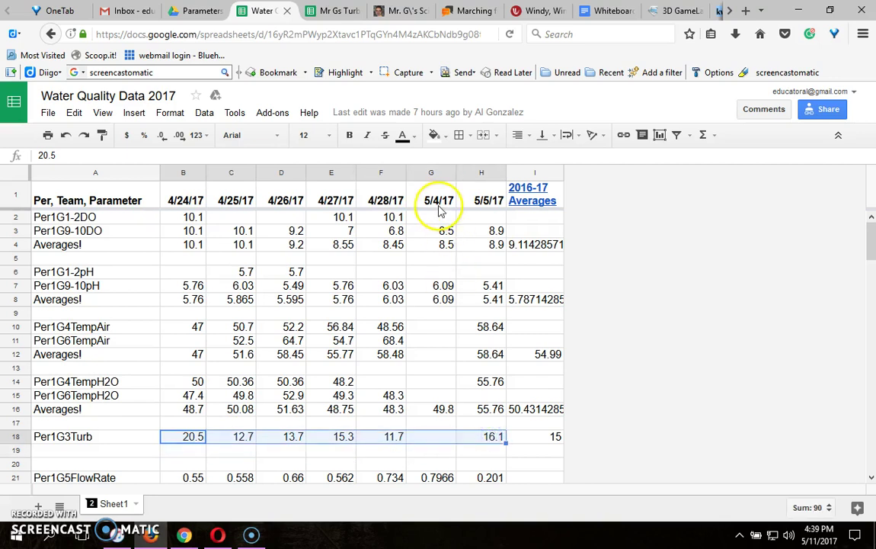
# Look at the options for creating a new file in Drive's Parameters folder and return to the Mr Gs Turbidity data spreadsheet
pyautogui.click(333, 15)
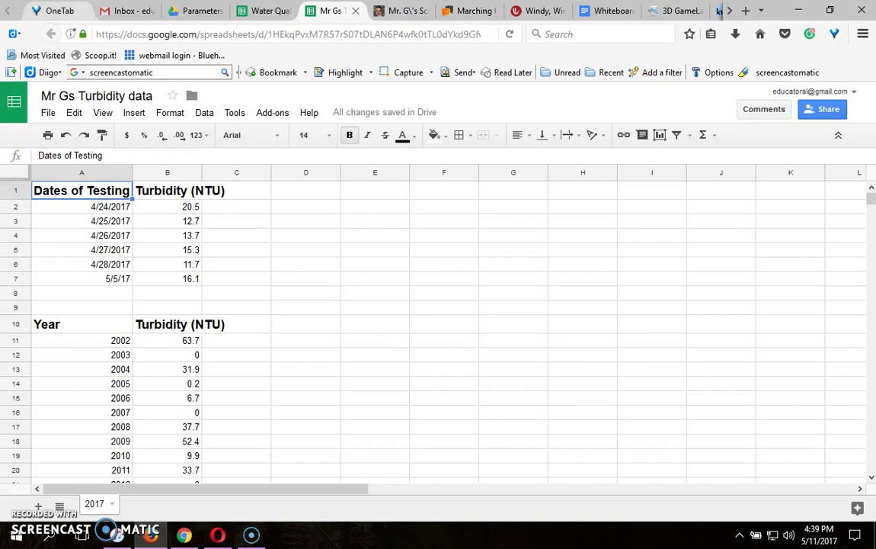
pyautogui.click(197, 11)
pyautogui.click(49, 148)
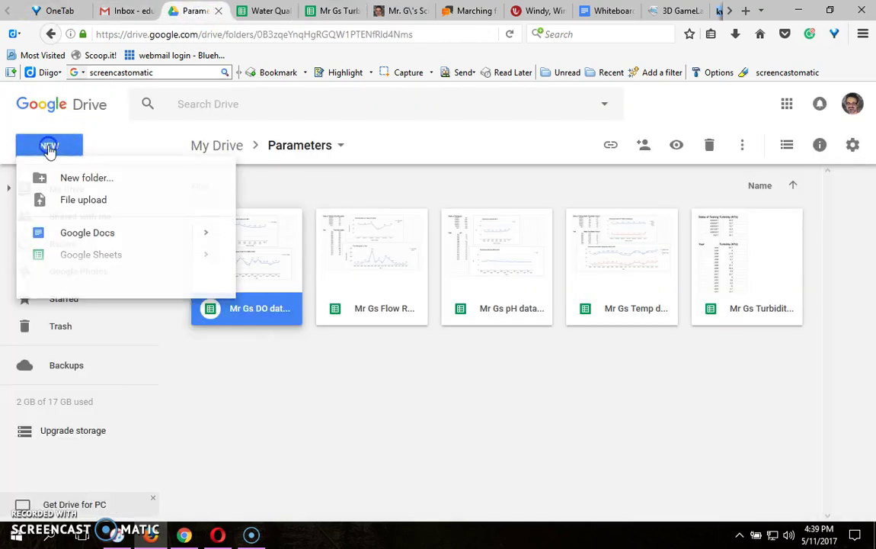
pyautogui.click(313, 11)
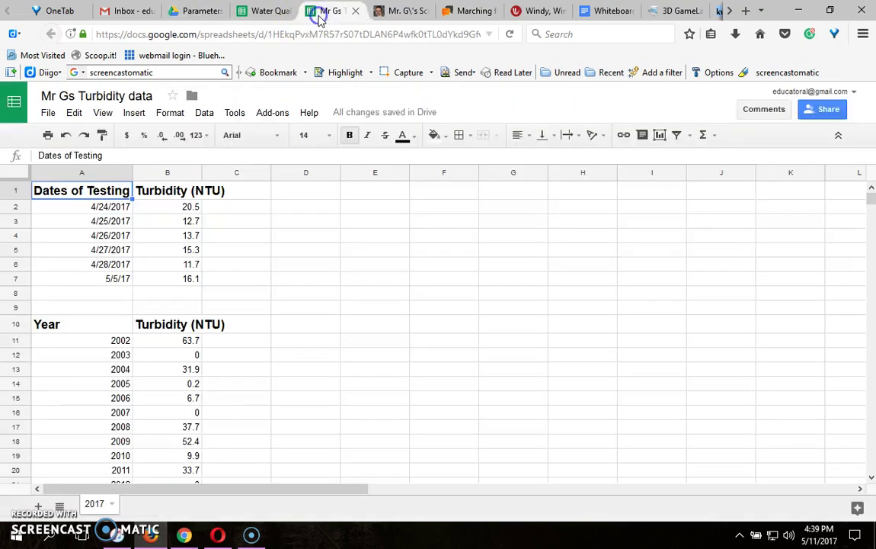
# Review the 2017 testing dates and their turbidity readings in the Mr Gs Turbidity data spreadsheet
pyautogui.click(149, 192)
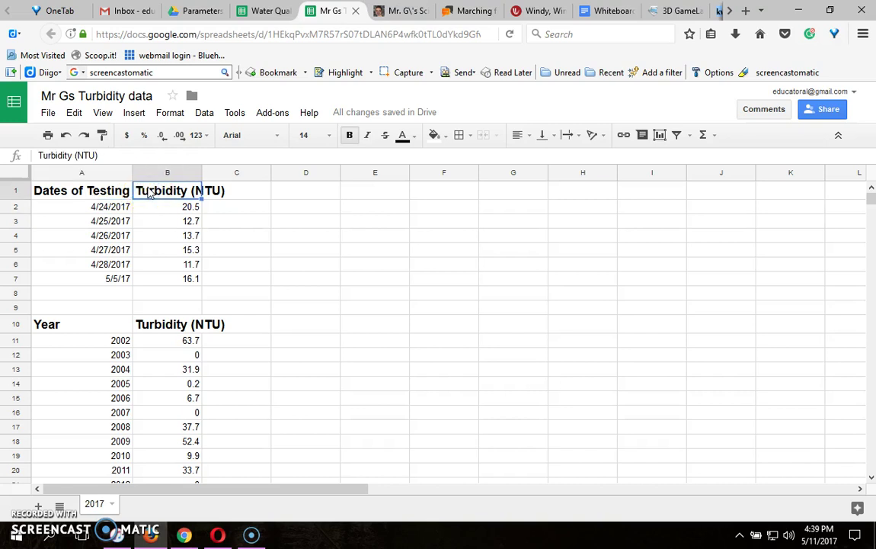
pyautogui.moveTo(78, 204); pyautogui.dragTo(98, 279)
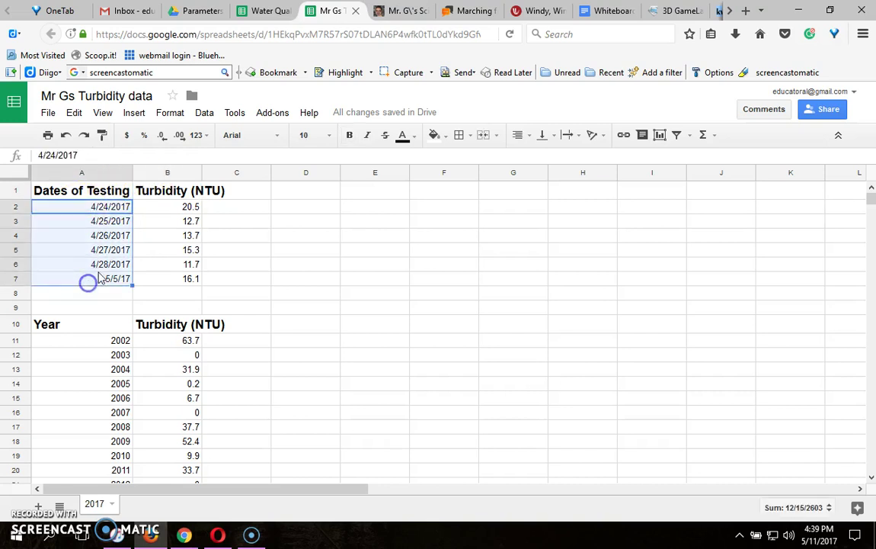
pyautogui.moveTo(169, 195); pyautogui.dragTo(175, 280)
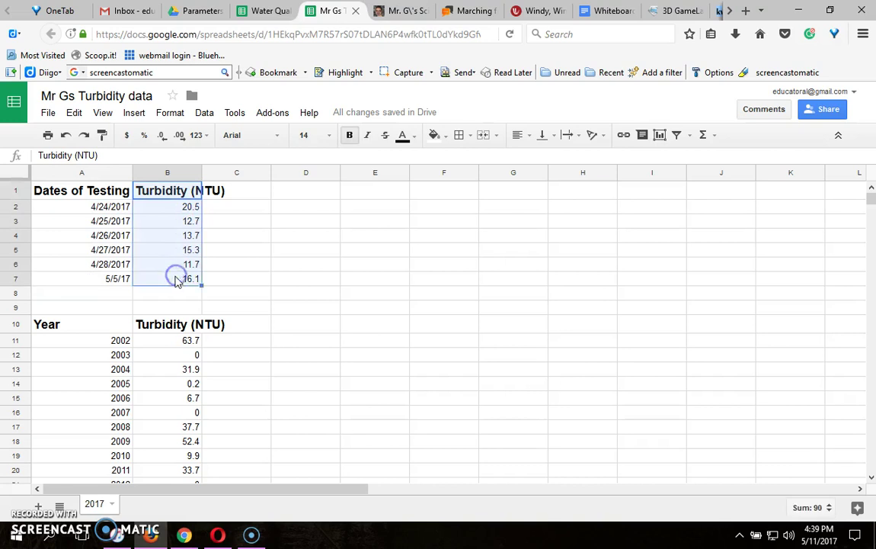
pyautogui.click(175, 280)
# Open the linked 2016-17 Averages spreadsheet from Water Quality Data 2017 and locate the 2002 turbidity average
pyautogui.click(264, 11)
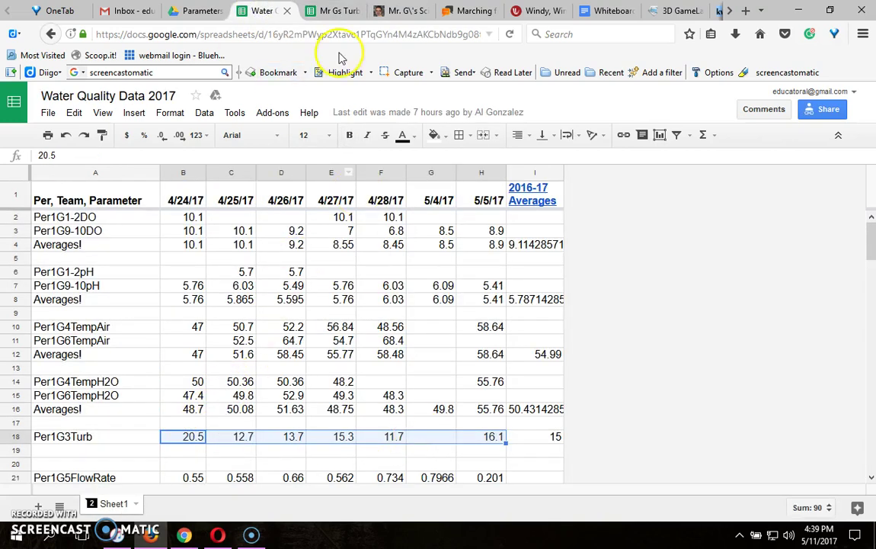
pyautogui.moveTo(521, 195)
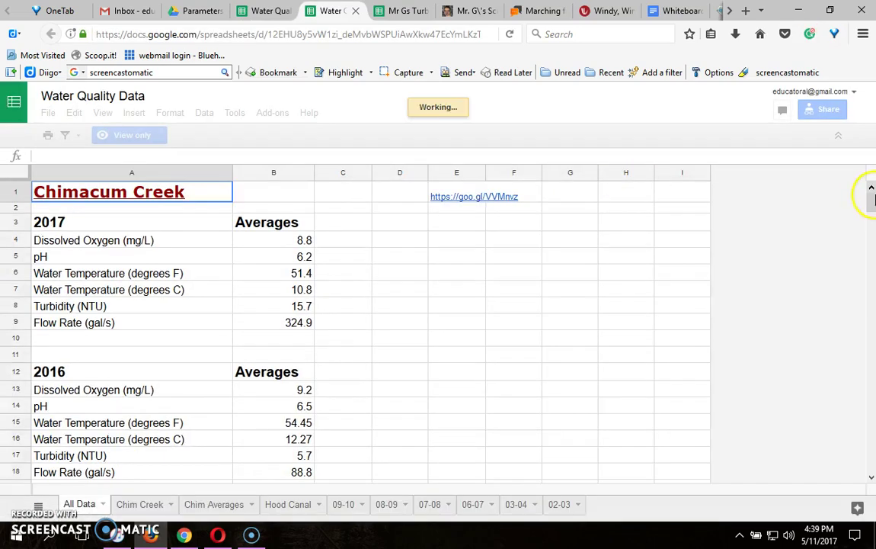
pyautogui.moveTo(872, 207); pyautogui.dragTo(871, 354)
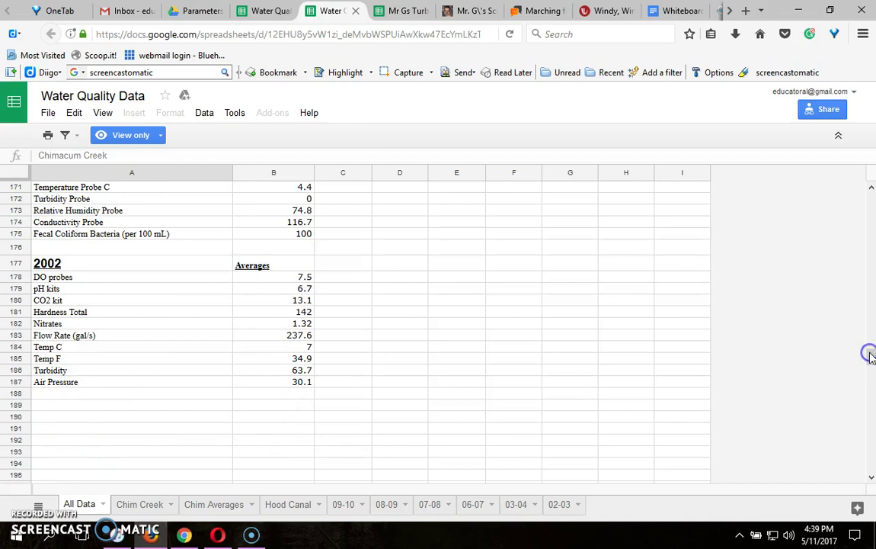
pyautogui.click(284, 372)
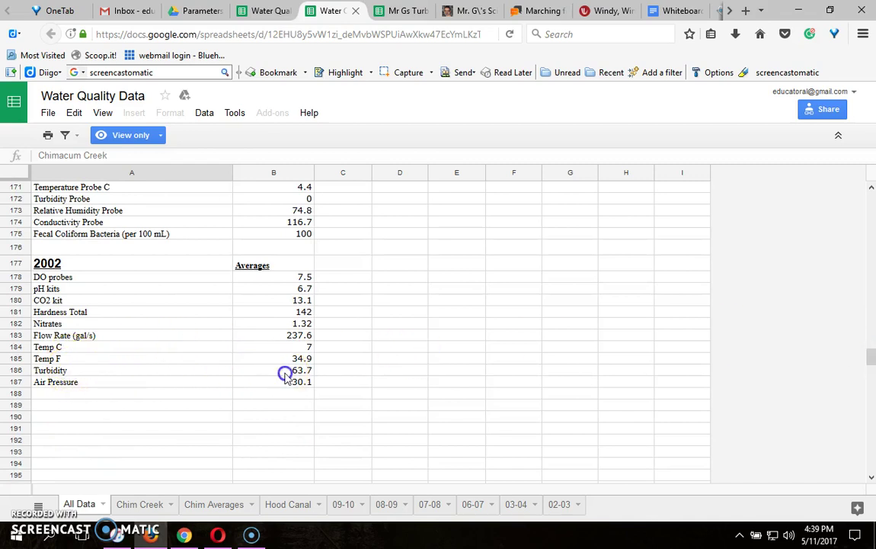
# Locate the 2003 and 2004 turbidity averages in the All Data sheet
pyautogui.click(870, 188)
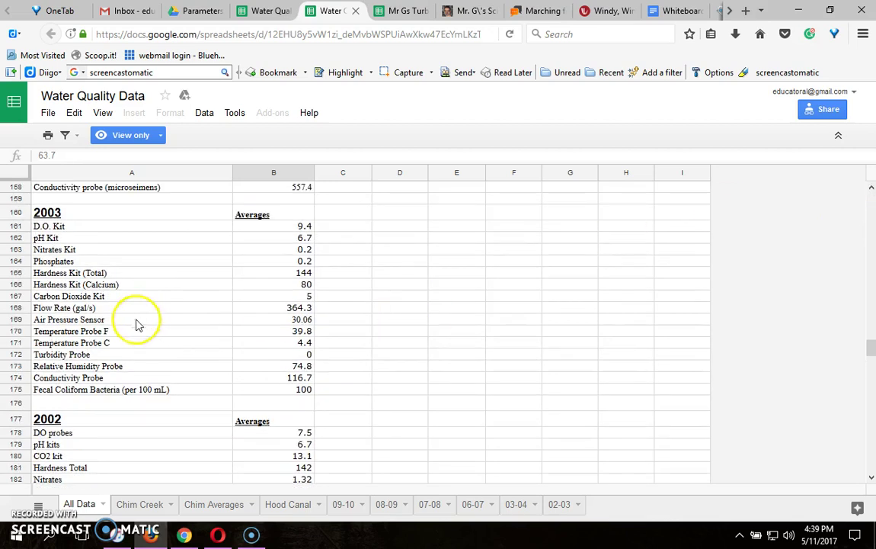
pyautogui.click(280, 355)
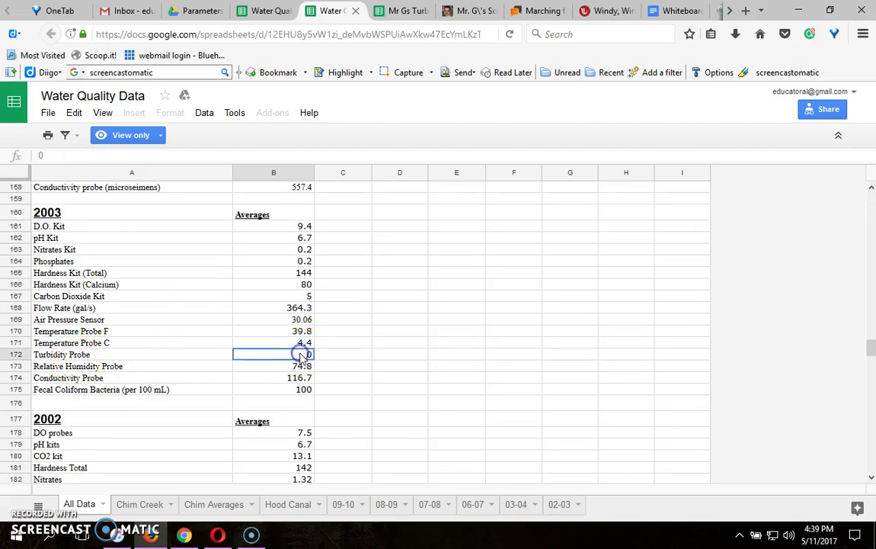
pyautogui.click(871, 188)
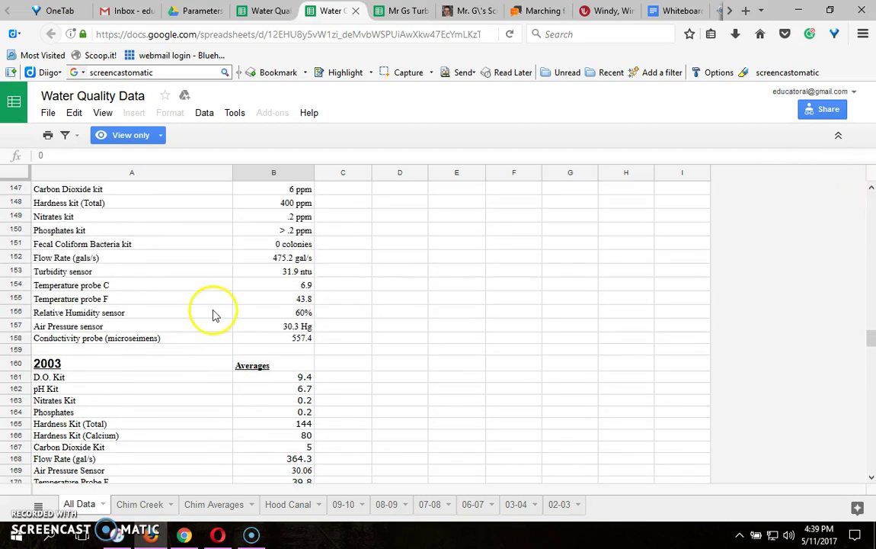
pyautogui.click(278, 273)
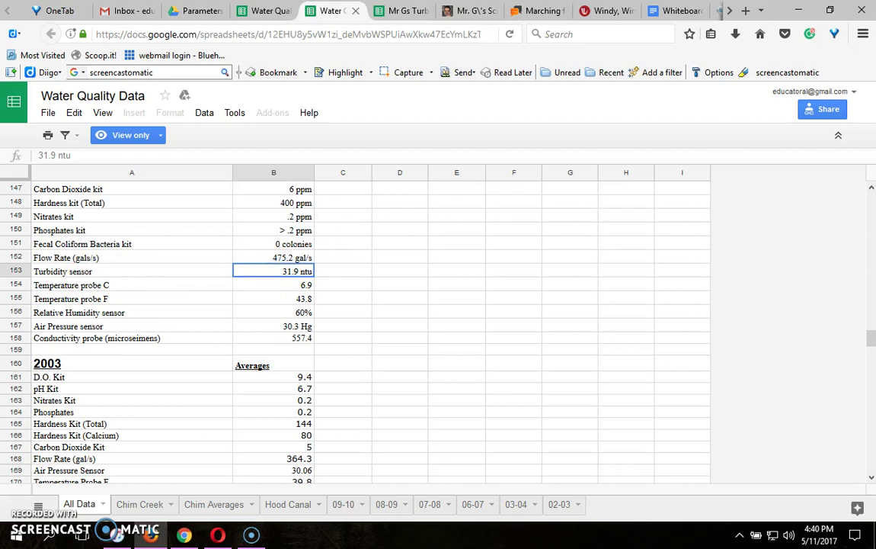
pyautogui.click(869, 192)
pyautogui.click(869, 192)
pyautogui.click(869, 192)
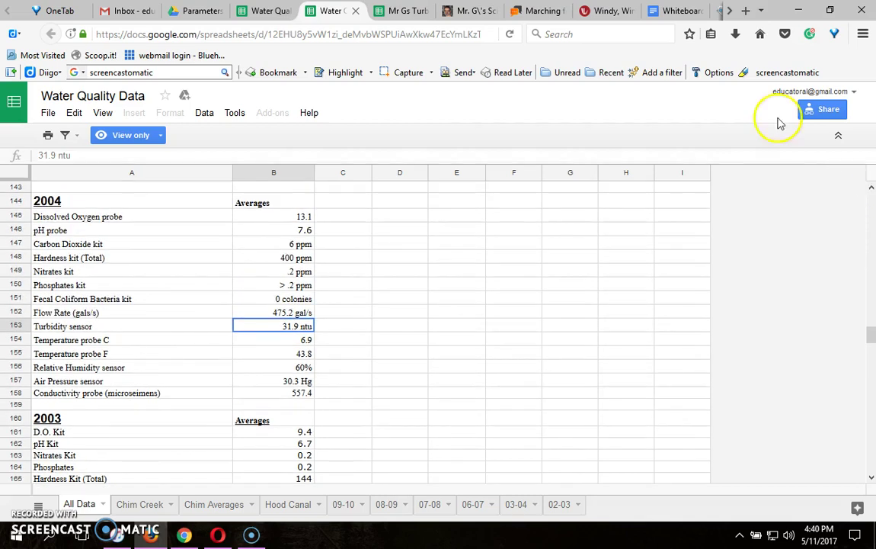
# Review the yearly turbidity table's headings and its 2002 and 2003 entries in the Mr Gs Turbidity data spreadsheet
pyautogui.click(397, 10)
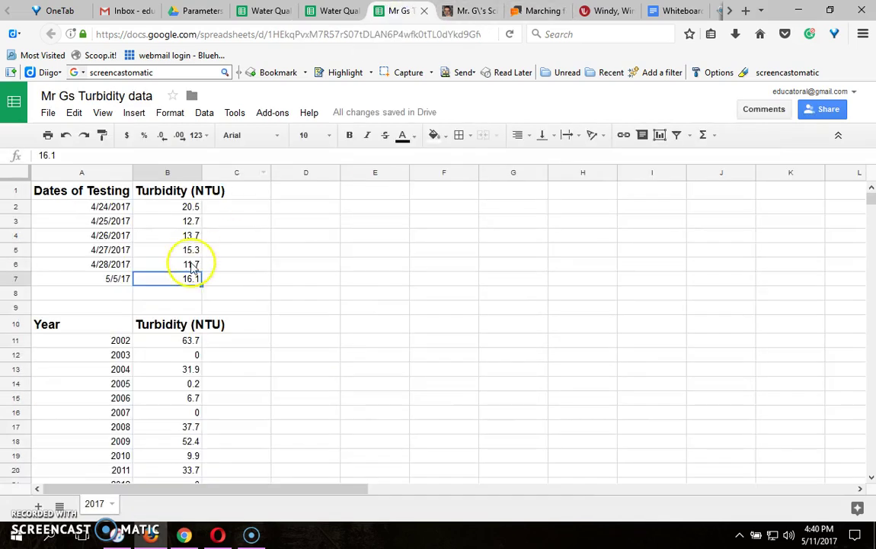
pyautogui.click(89, 341)
pyautogui.press('Right')
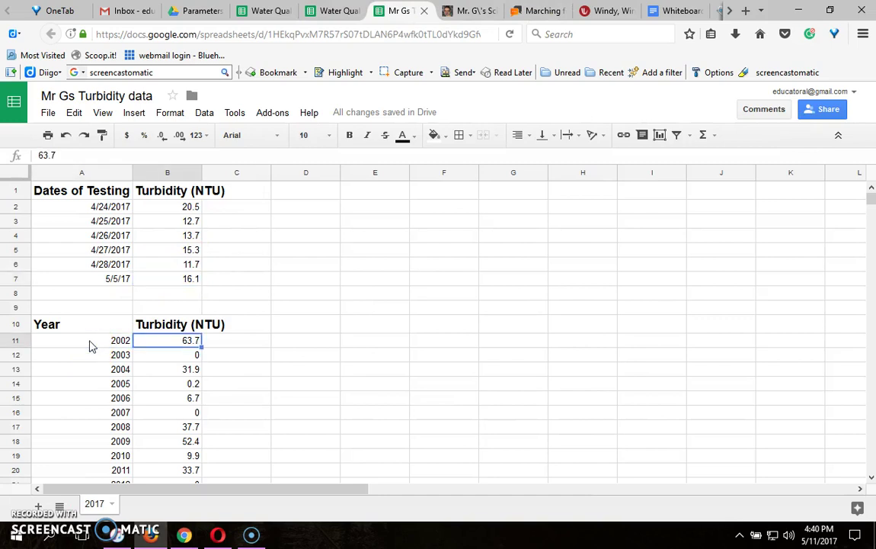
pyautogui.press('Down')
pyautogui.press('Left')
pyautogui.press('Right')
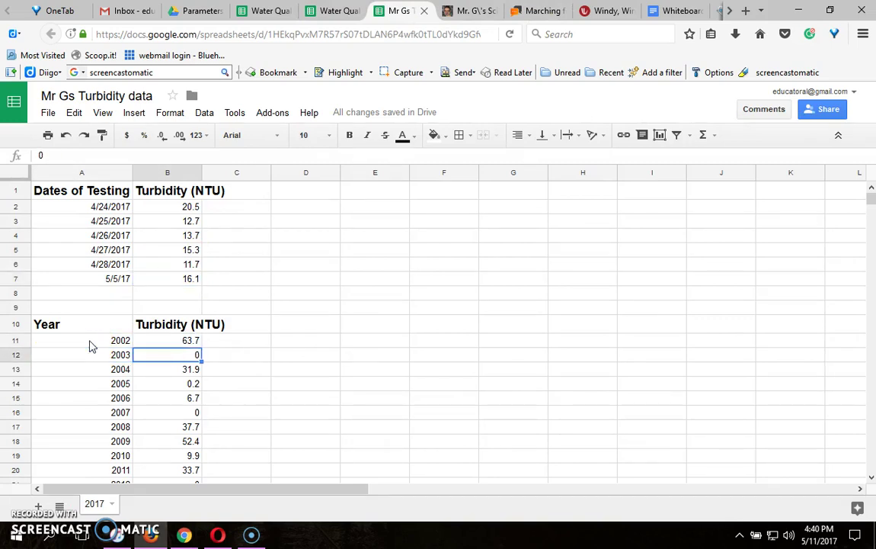
pyautogui.click(80, 326)
pyautogui.click(164, 326)
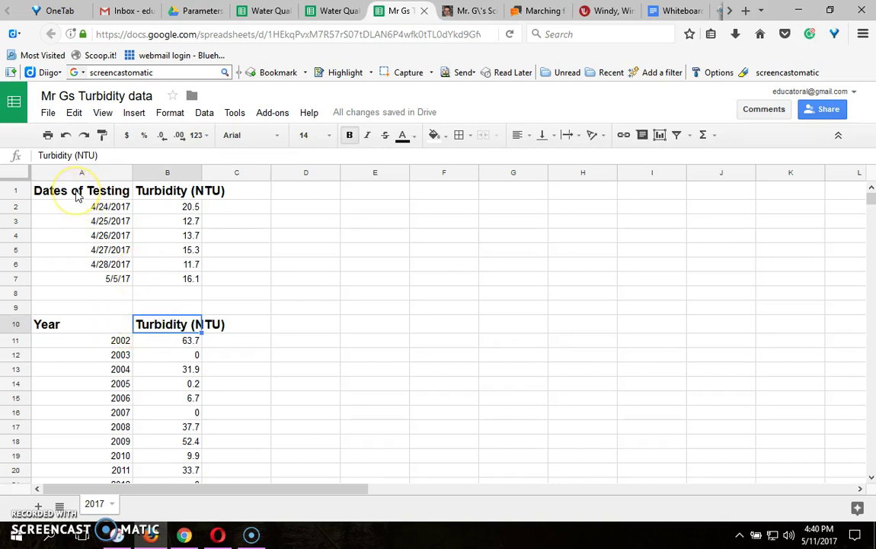
# Start a chart from the testing dates and turbidity readings in A1:B7 and open its customization settings
pyautogui.moveTo(76, 197); pyautogui.dragTo(186, 282)
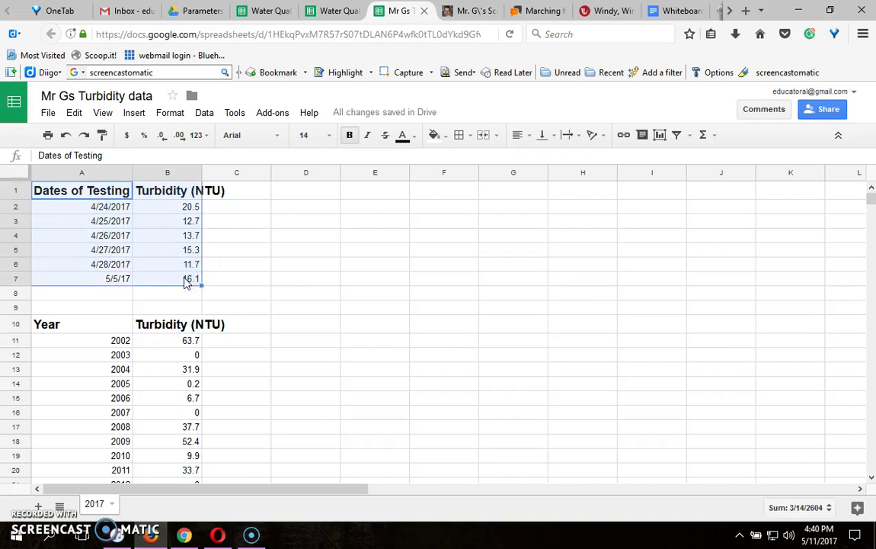
pyautogui.click(661, 136)
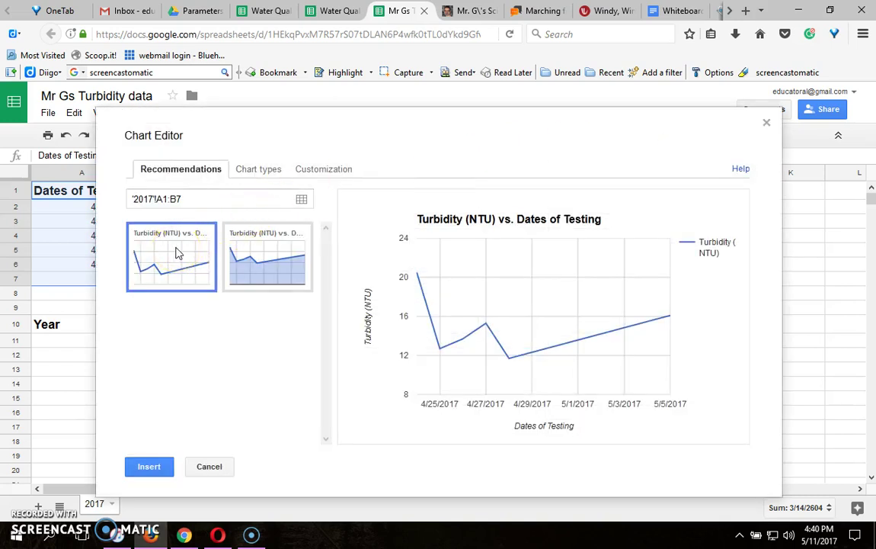
pyautogui.click(327, 175)
pyautogui.click(326, 173)
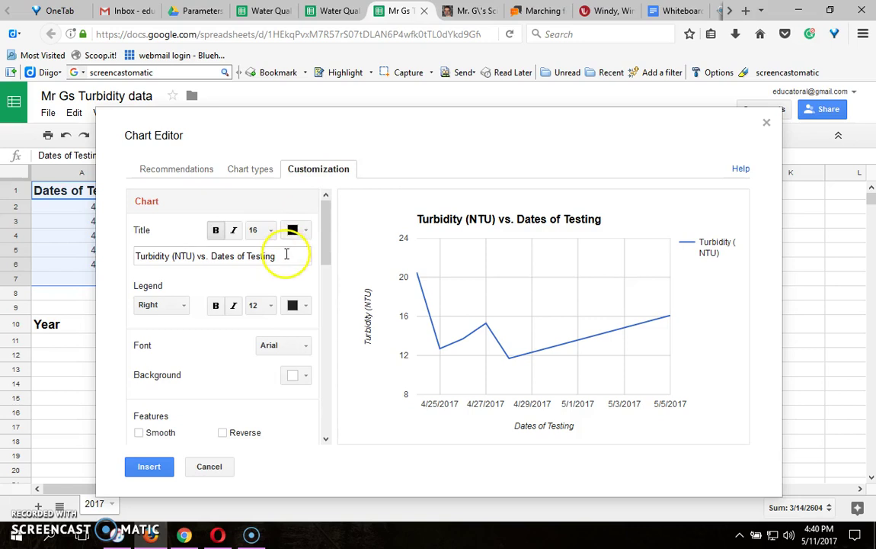
# Change the chart title to "Chimacum Creek Turbidity 2017"
pyautogui.moveTo(274, 256); pyautogui.dragTo(131, 258)
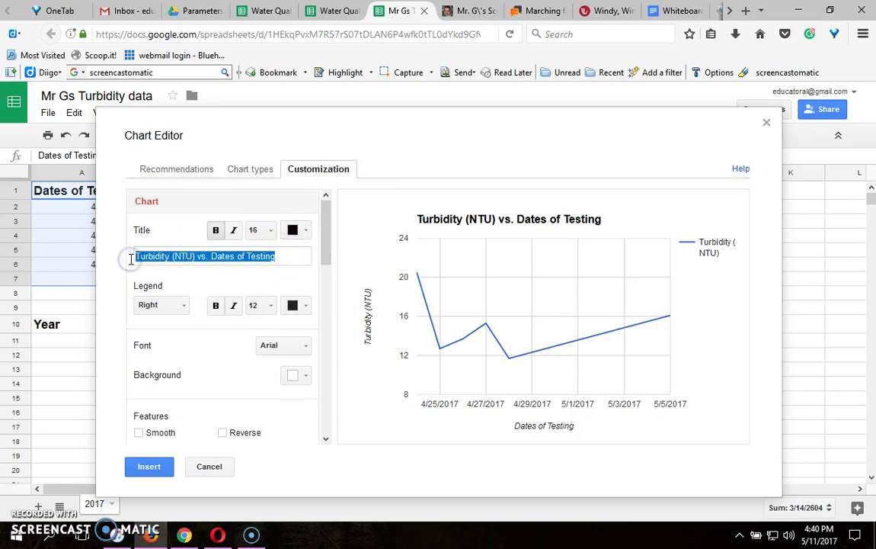
pyautogui.click(130, 261)
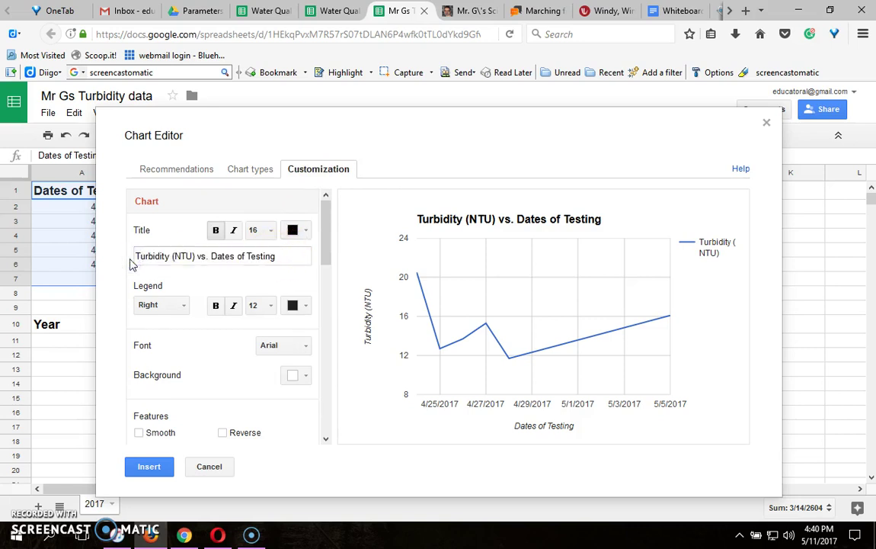
pyautogui.click(186, 253)
pyautogui.tripleClick(188, 252)
pyautogui.press('BackSpace')
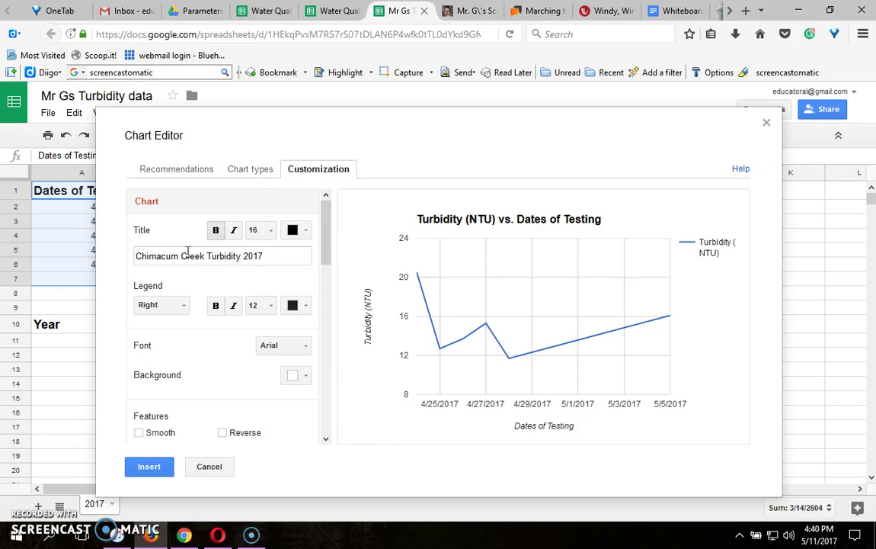
# Set the chart's horizontal axis to treat its date labels as text
pyautogui.moveTo(326, 233); pyautogui.dragTo(326, 243)
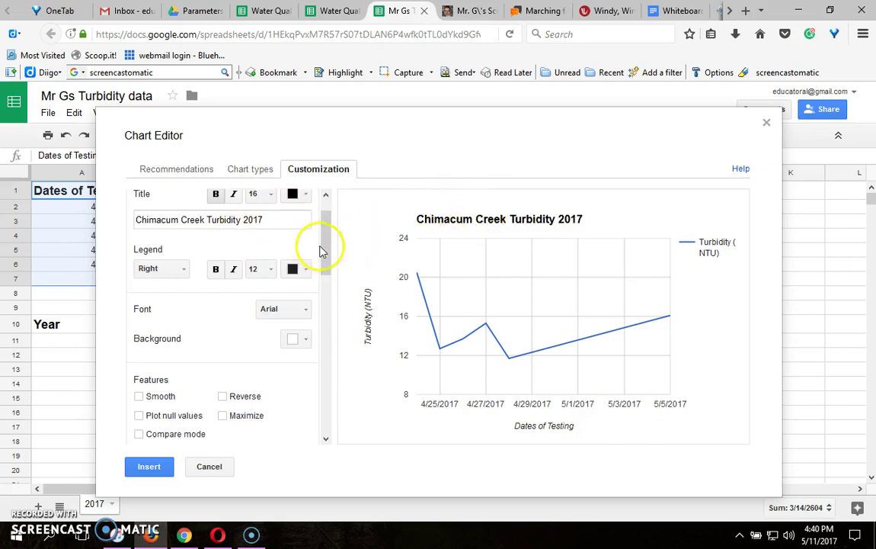
pyautogui.moveTo(326, 245); pyautogui.dragTo(334, 326)
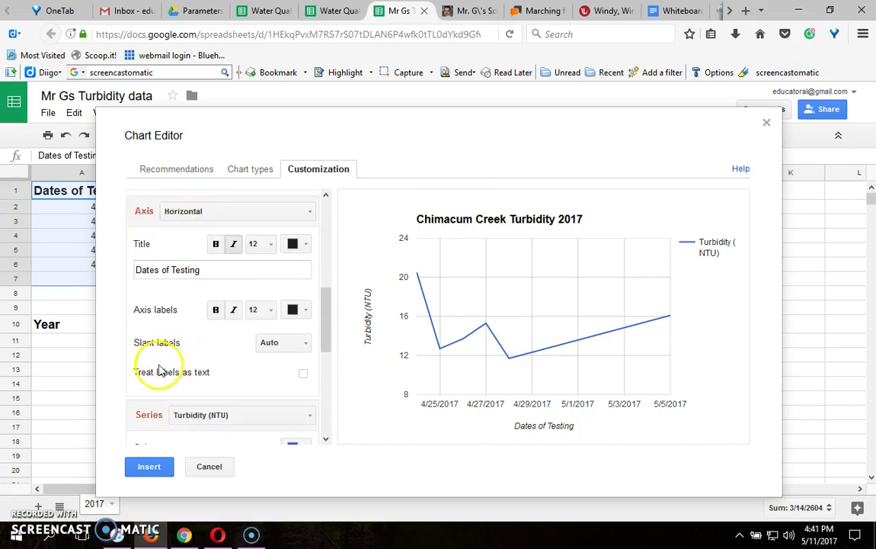
pyautogui.click(303, 374)
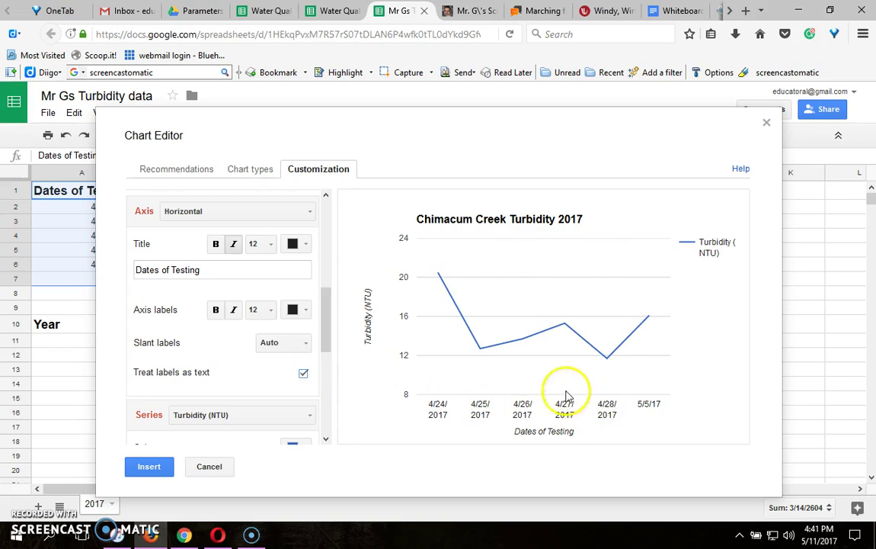
# Set the minimum of the chart's left vertical axis to 0
pyautogui.click(195, 213)
pyautogui.click(196, 254)
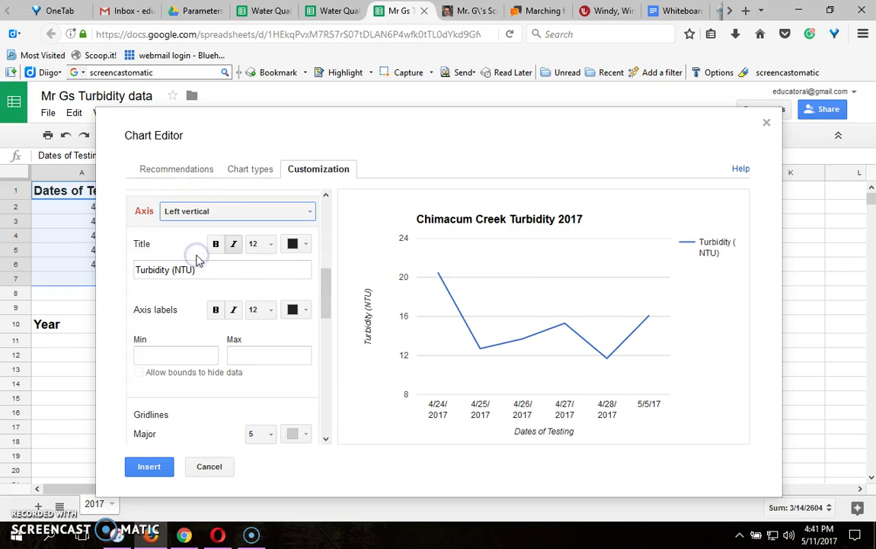
pyautogui.click(197, 352)
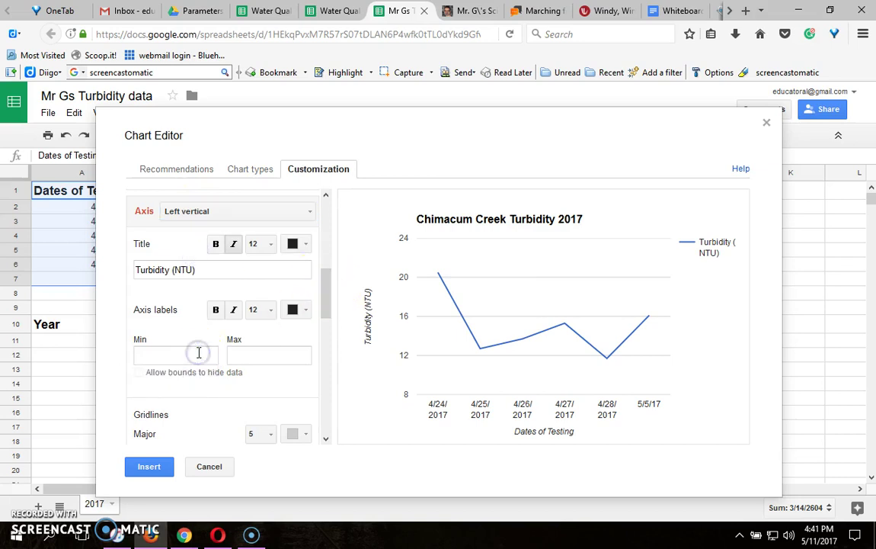
pyautogui.press('Tab')
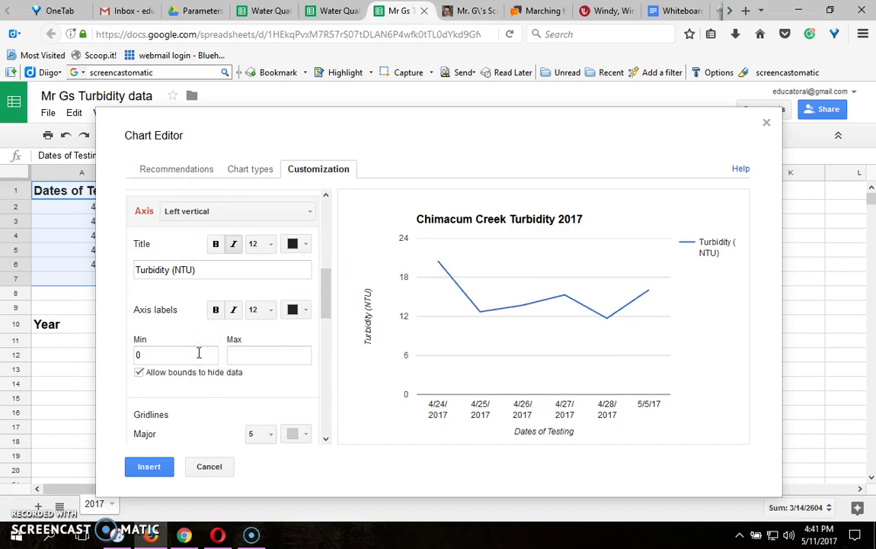
# Set the maximum of the 2017 chart's left vertical axis to 50
pyautogui.write('50')
pyautogui.click(198, 354)
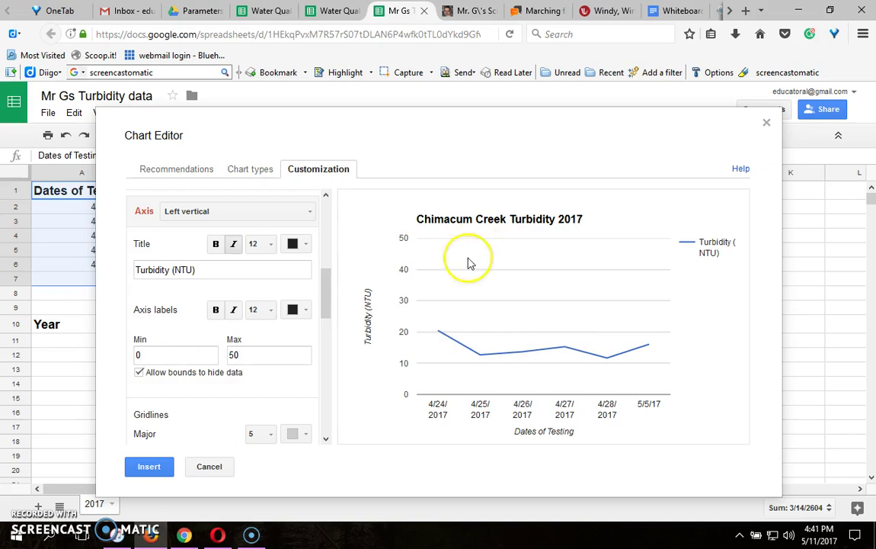
pyautogui.moveTo(480, 355)
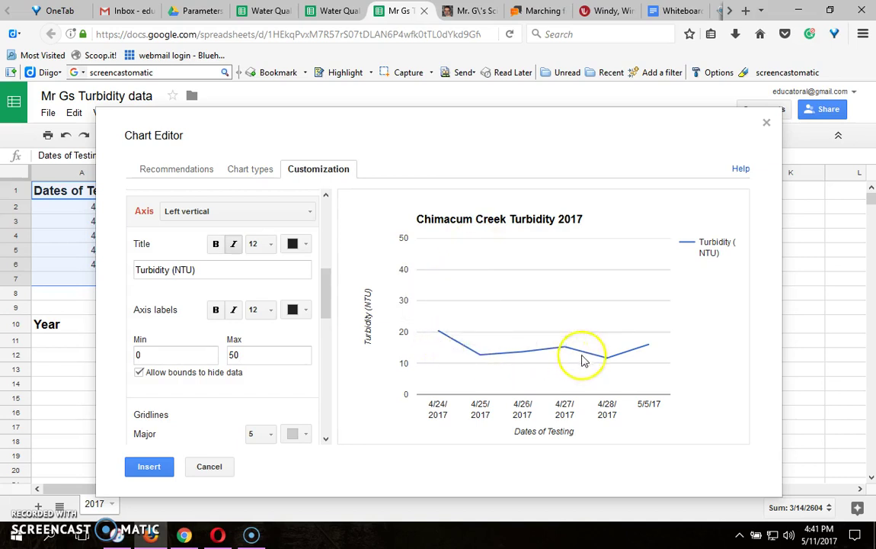
pyautogui.moveTo(611, 363)
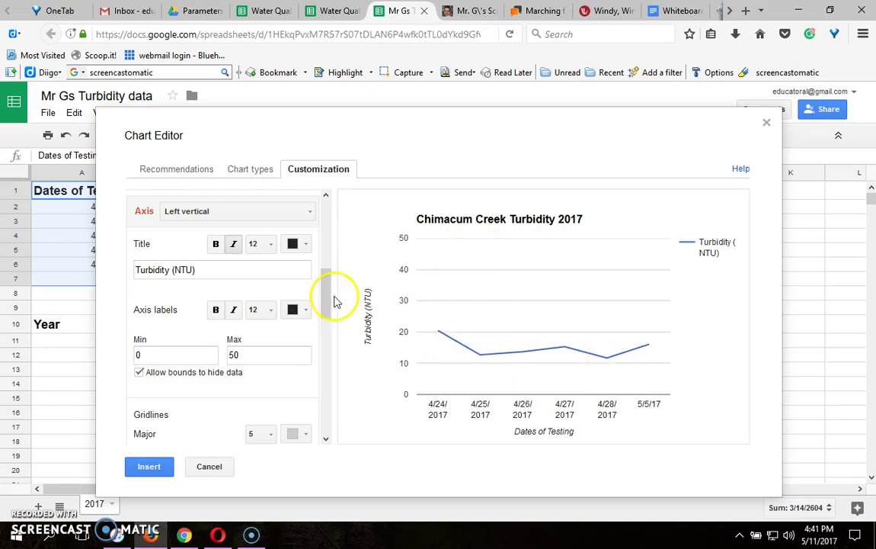
# Add data labels showing each point's value to the turbidity series and insert the chart into the sheet
pyautogui.moveTo(325, 300); pyautogui.dragTo(327, 405)
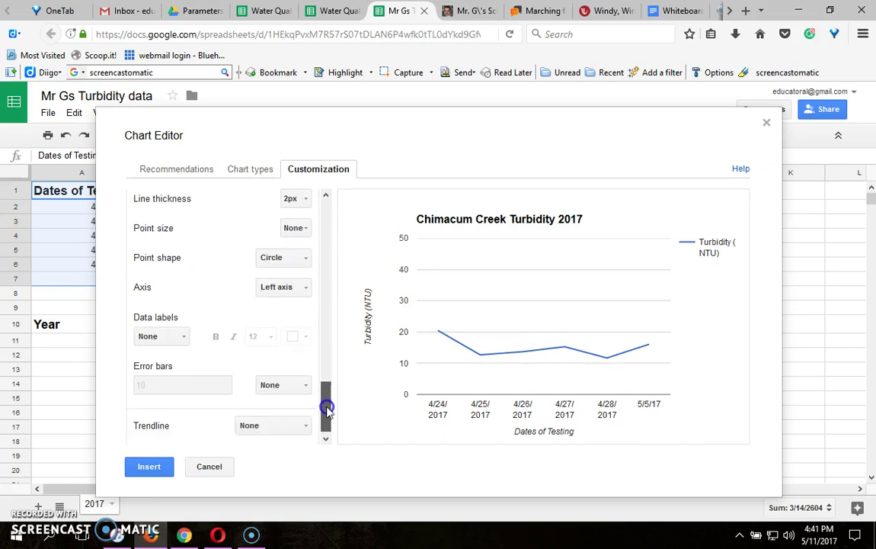
pyautogui.click(162, 336)
pyautogui.click(167, 378)
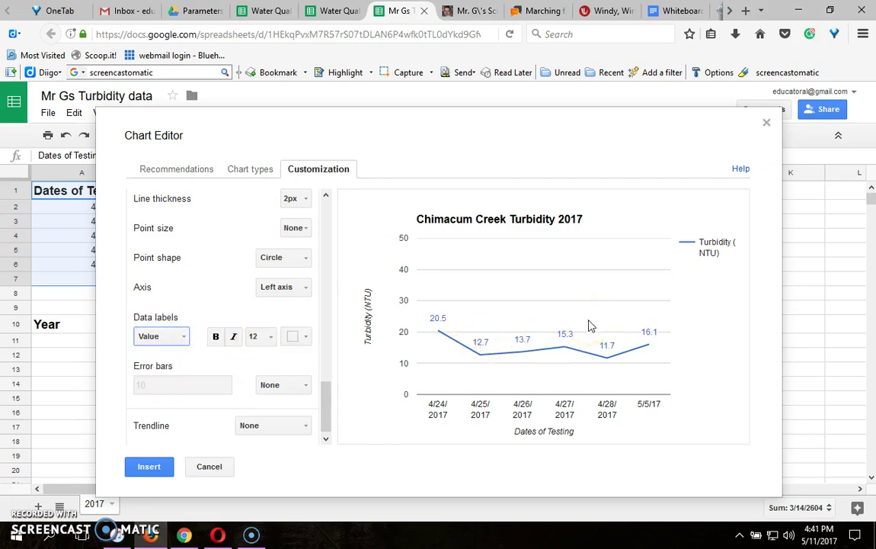
pyautogui.click(151, 466)
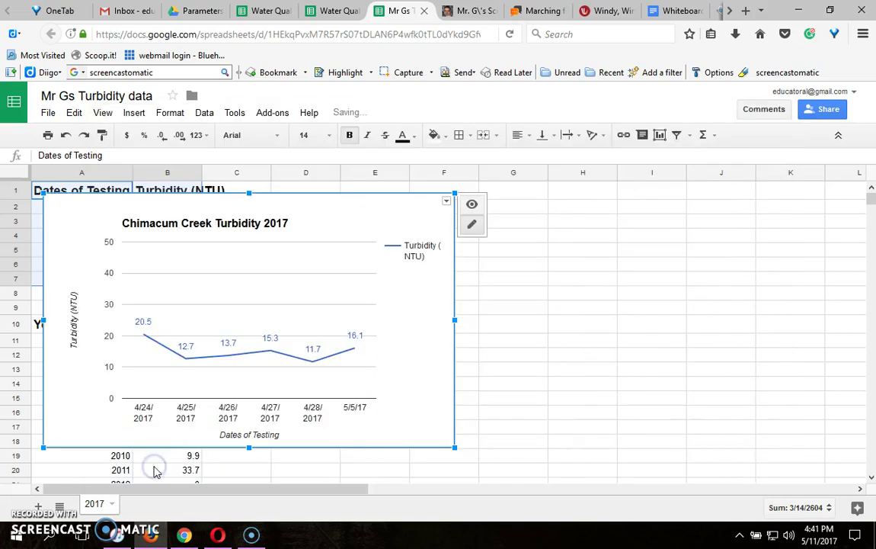
# Move the 2017 turbidity chart clear of the data columns and widen it to span columns C to J
pyautogui.moveTo(215, 202); pyautogui.dragTo(435, 195)
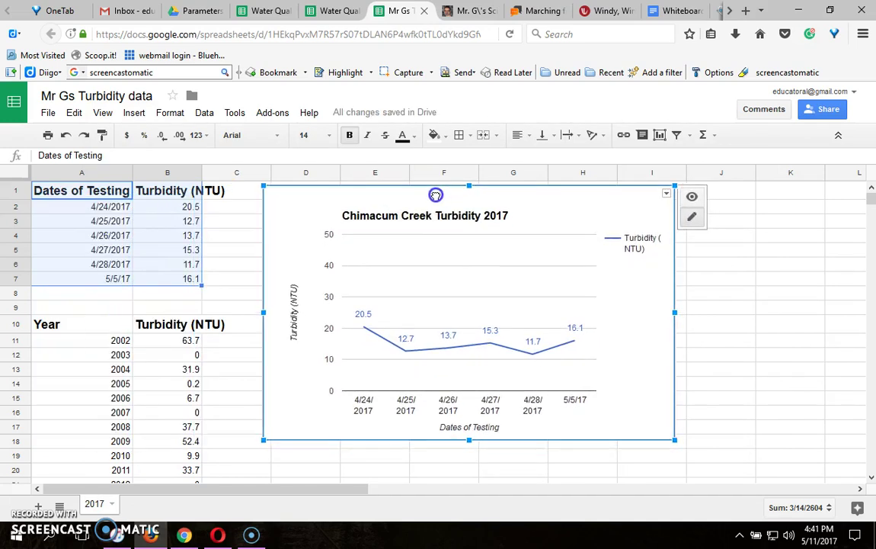
pyautogui.click(871, 478)
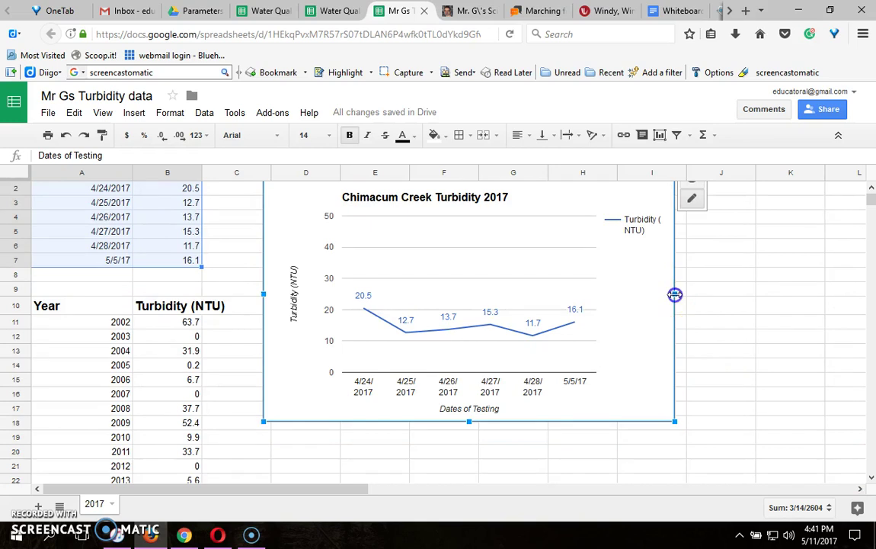
pyautogui.moveTo(674, 296); pyautogui.dragTo(707, 311)
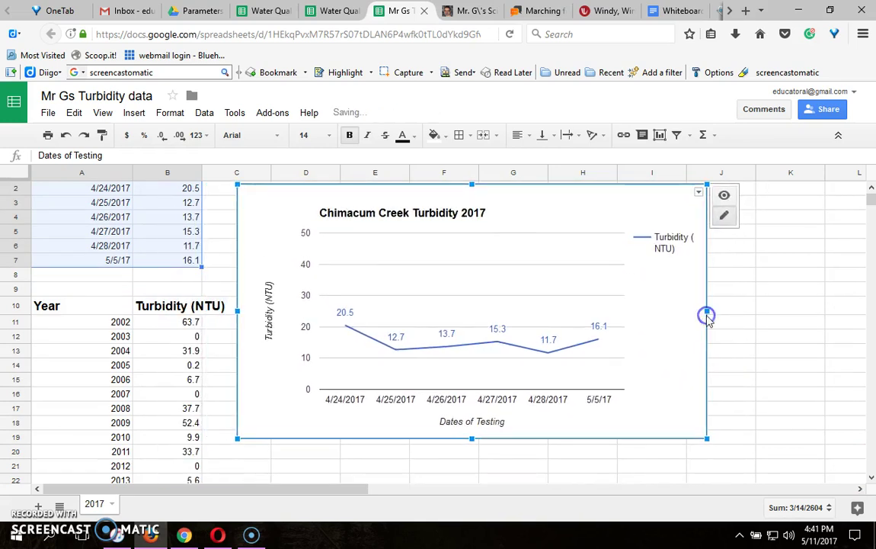
# Start a chart from the yearly turbidity data in A10:B26 and open its customization settings
pyautogui.click(871, 477)
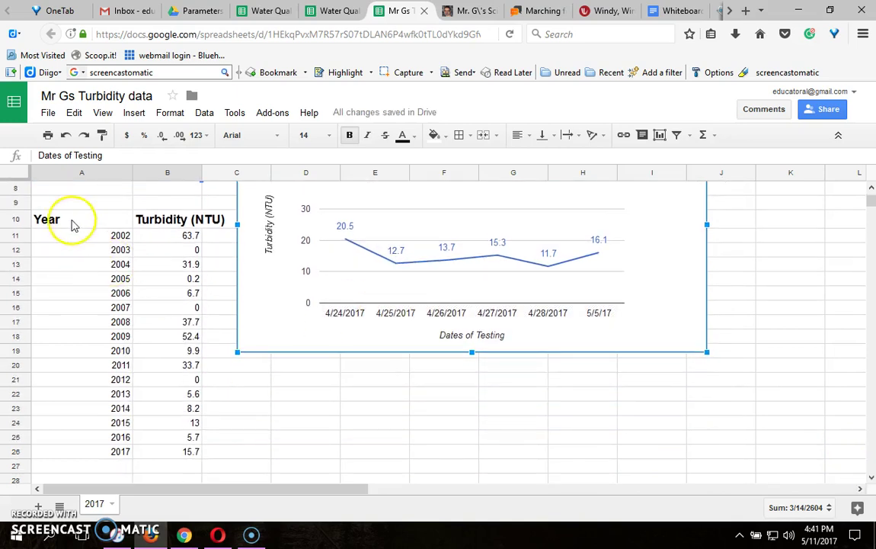
pyautogui.moveTo(69, 222); pyautogui.dragTo(171, 450)
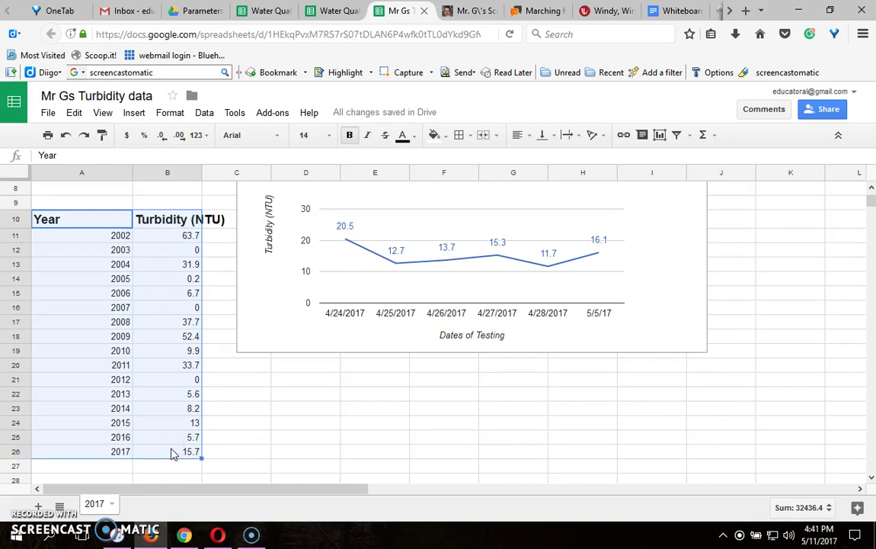
pyautogui.click(660, 135)
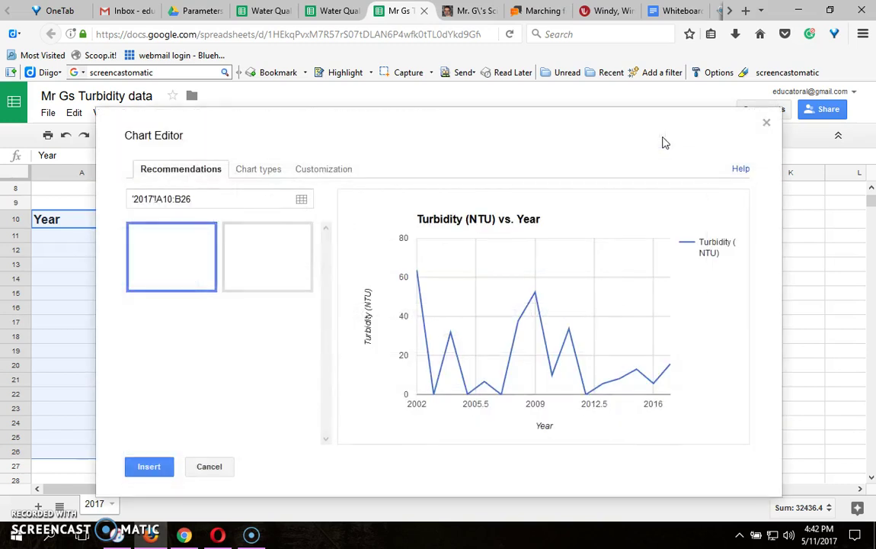
pyautogui.click(317, 170)
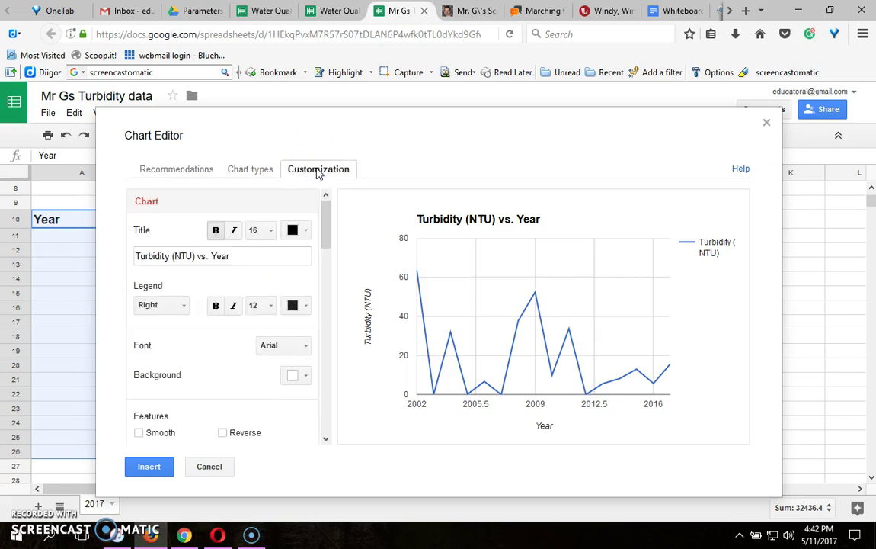
# Title the yearly chart "Chimacum Creek Turbidity 2002 to 2017" and treat its horizontal axis labels as text
pyautogui.moveTo(239, 256); pyautogui.dragTo(139, 255)
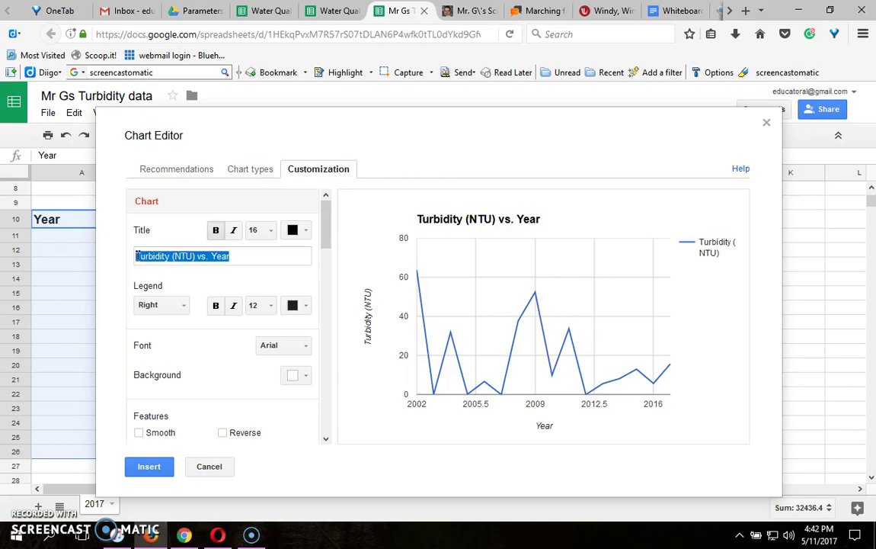
pyautogui.write('Chimacum Creek')
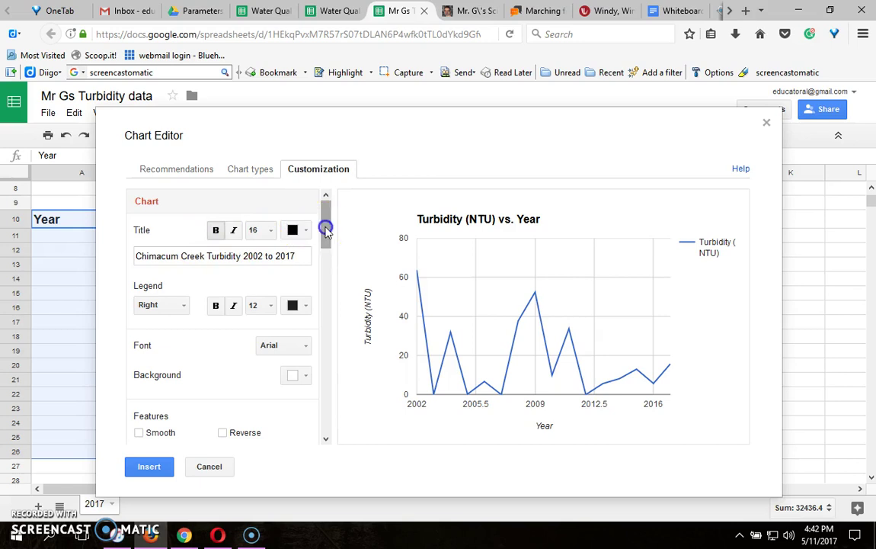
pyautogui.moveTo(327, 228); pyautogui.dragTo(326, 291)
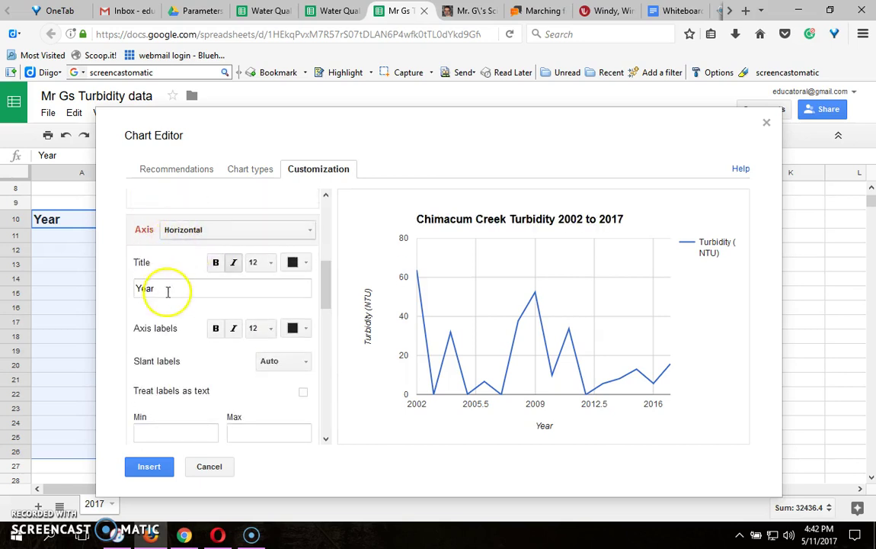
pyautogui.click(303, 395)
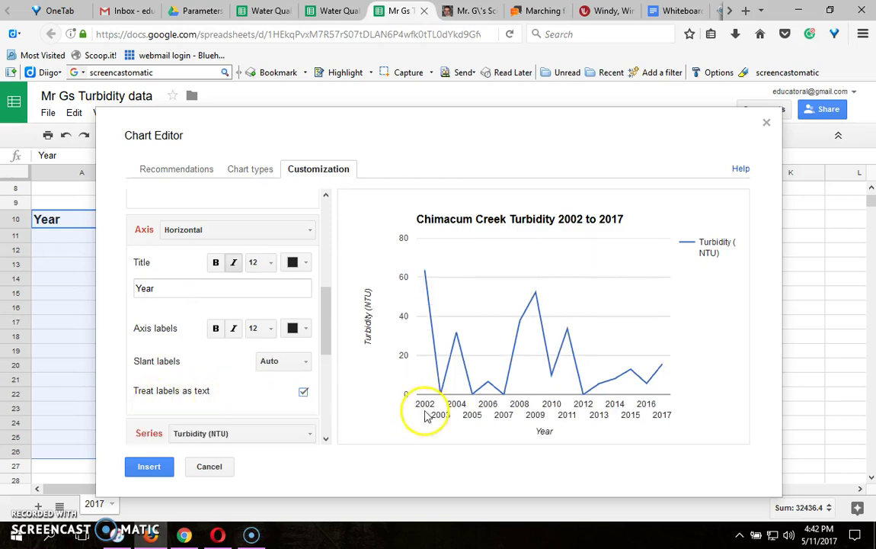
# Set the yearly chart's left vertical axis to a minimum of 0 and a maximum of 100
pyautogui.click(240, 229)
pyautogui.click(218, 274)
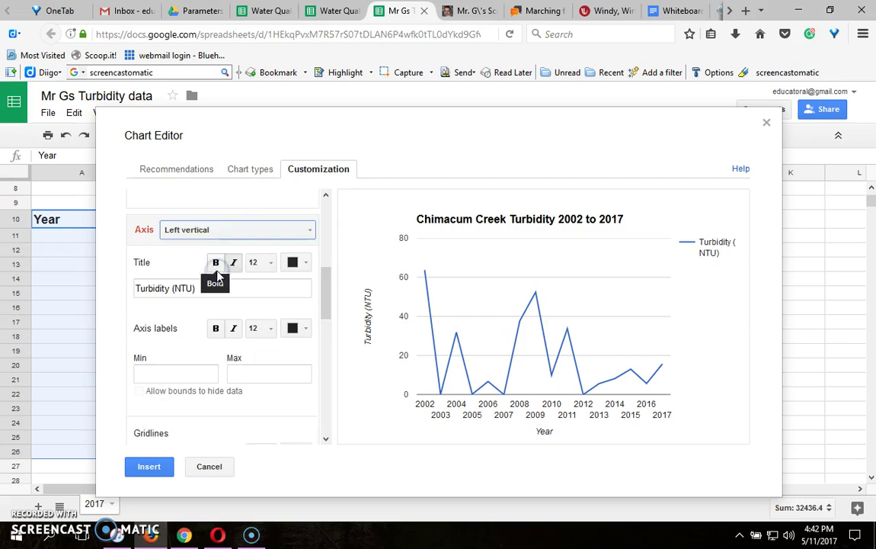
pyautogui.click(167, 371)
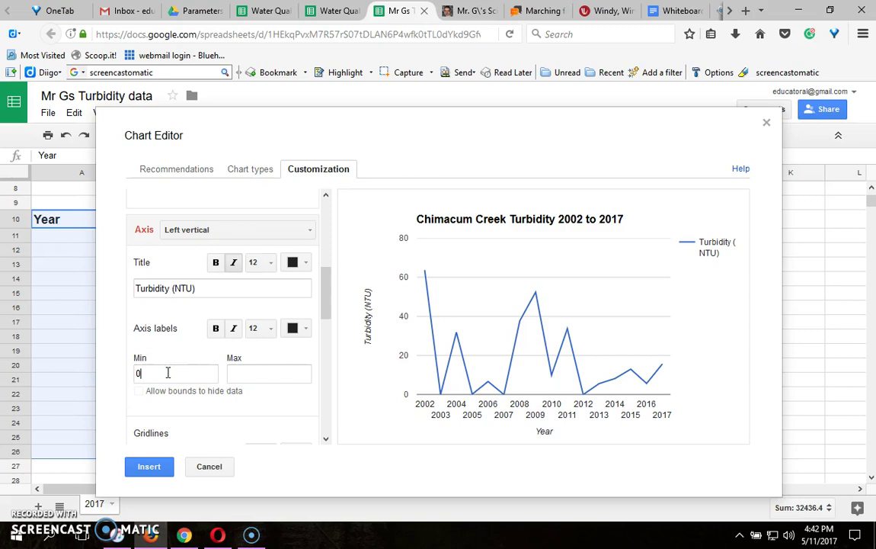
pyautogui.write('0')
pyautogui.press('Tab')
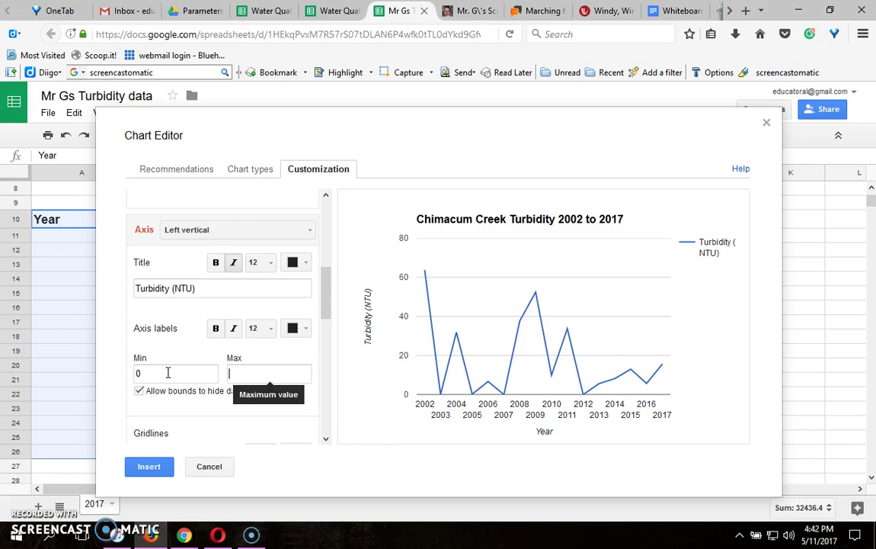
pyautogui.write('100')
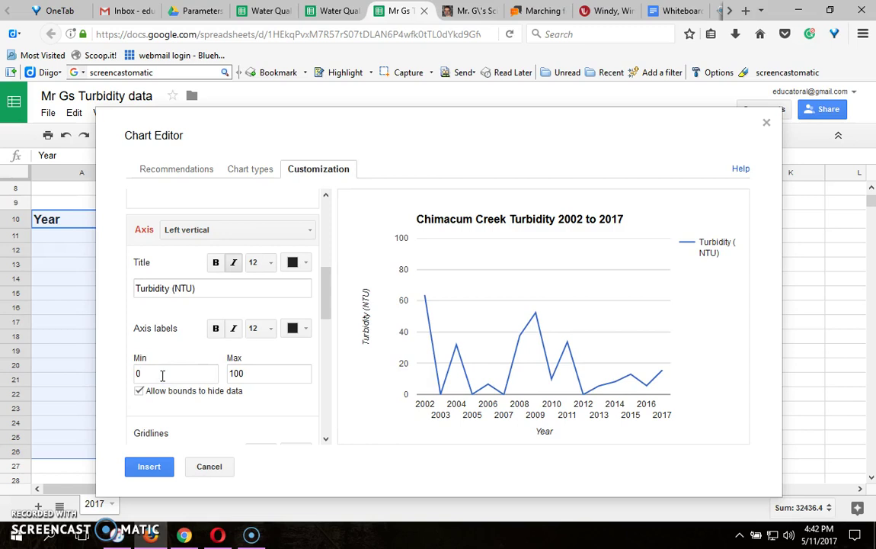
pyautogui.click(327, 298)
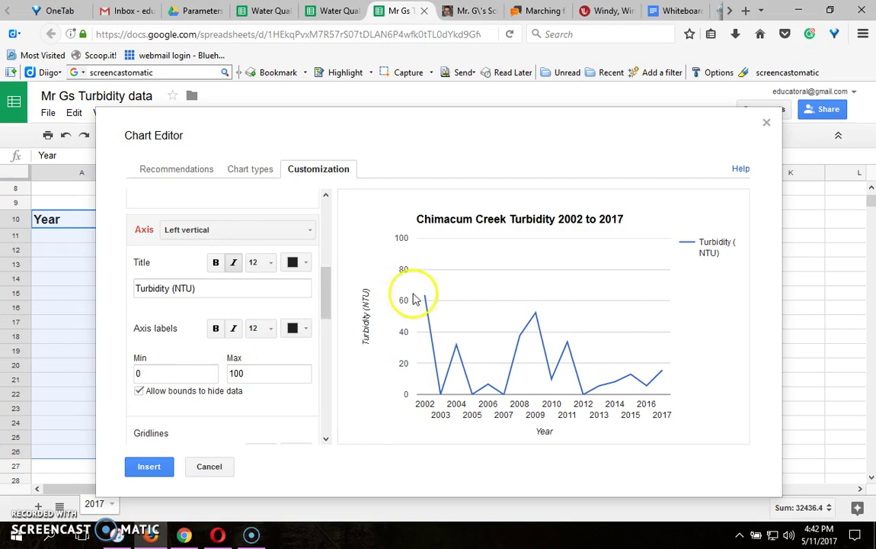
pyautogui.moveTo(534, 313)
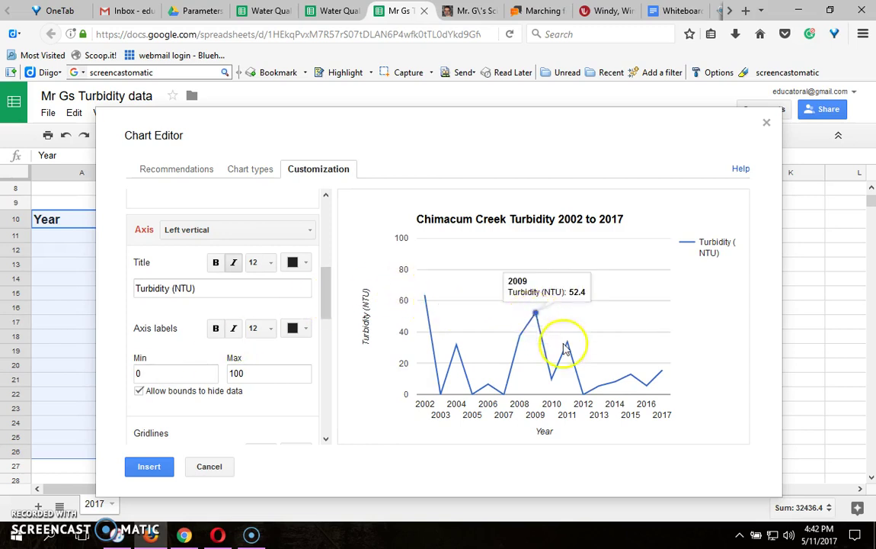
pyautogui.moveTo(574, 351)
pyautogui.moveTo(584, 395)
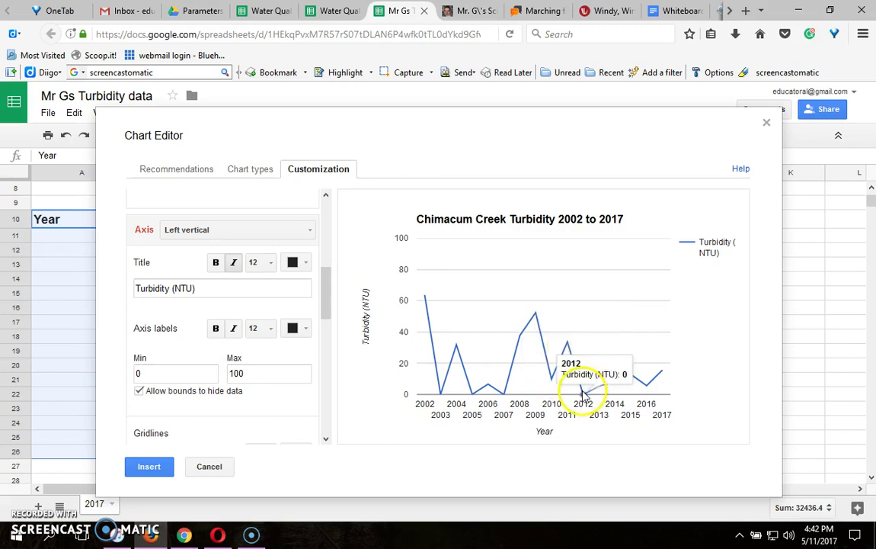
# Show value data labels on the yearly turbidity series and insert the 2002 to 2017 chart
pyautogui.moveTo(325, 286); pyautogui.dragTo(325, 409)
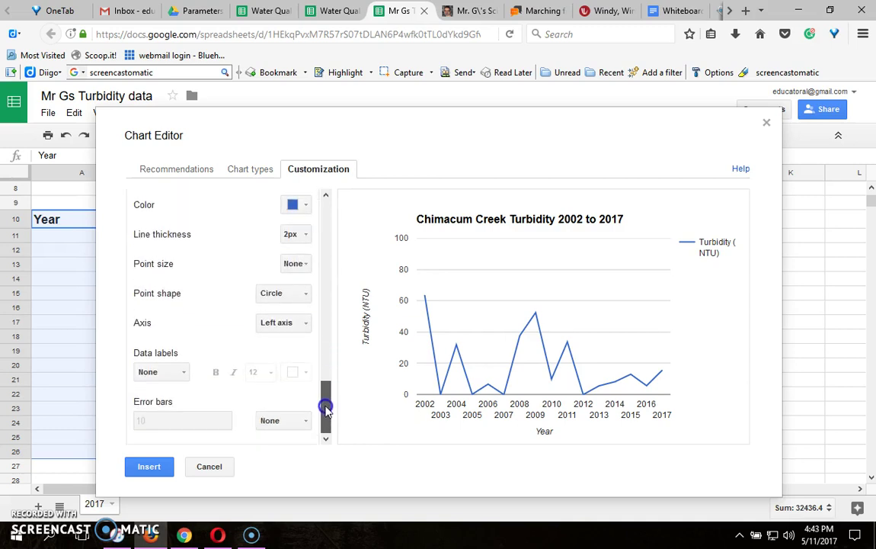
pyautogui.click(175, 374)
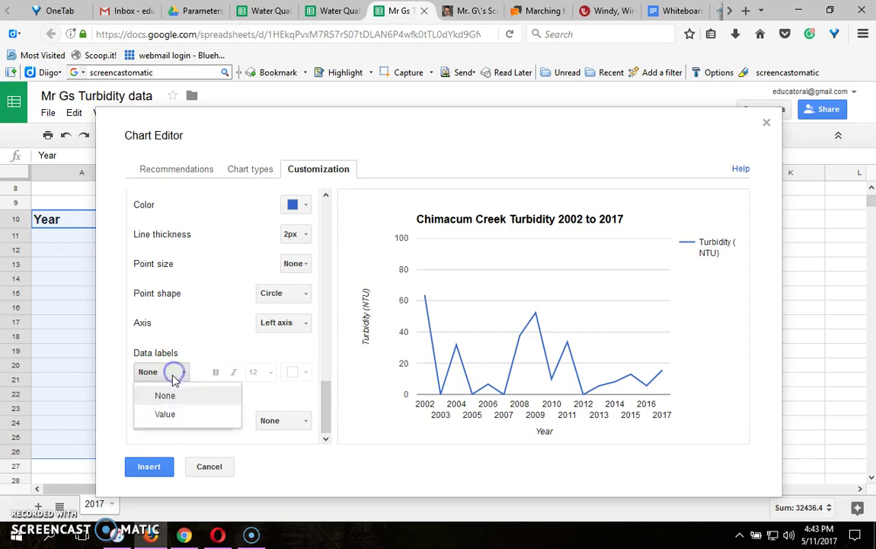
pyautogui.click(157, 412)
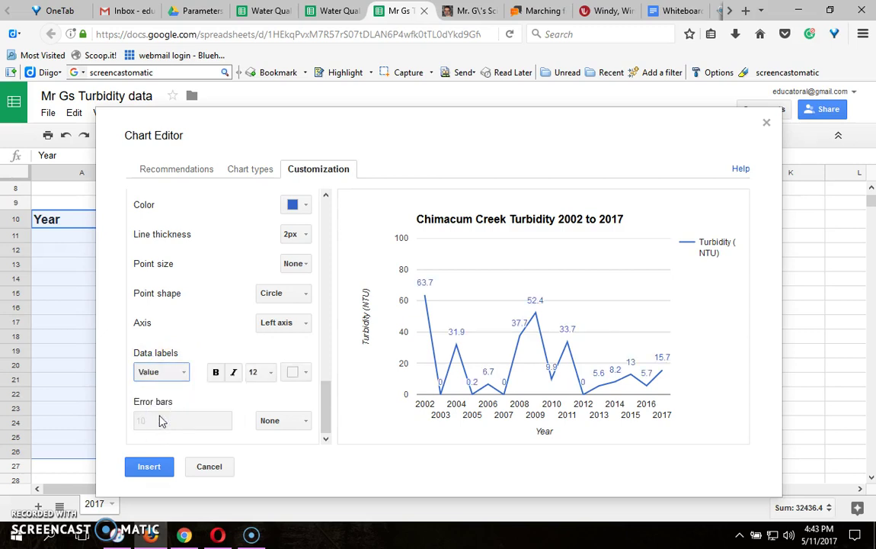
pyautogui.click(149, 464)
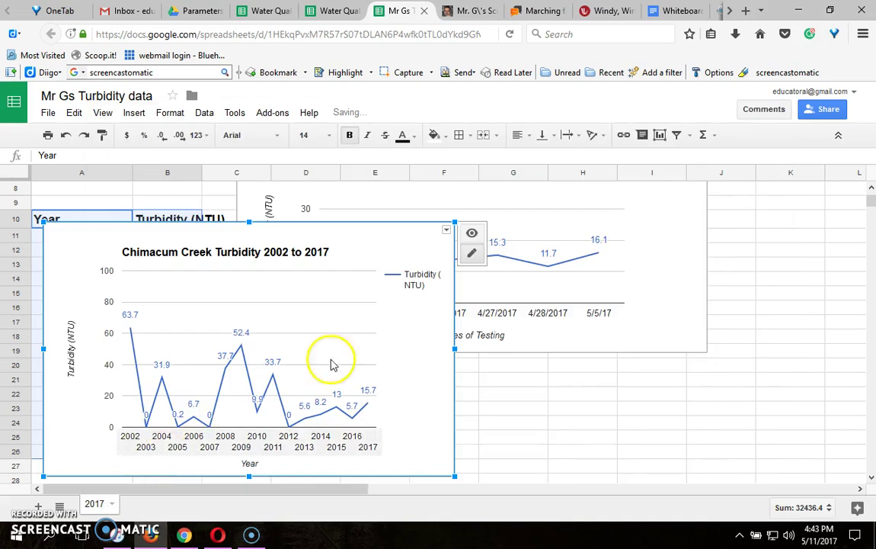
# Move the 2002 to 2017 chart below the first chart, starting at row 20, and widen it into column K
pyautogui.moveTo(292, 234); pyautogui.dragTo(303, 369)
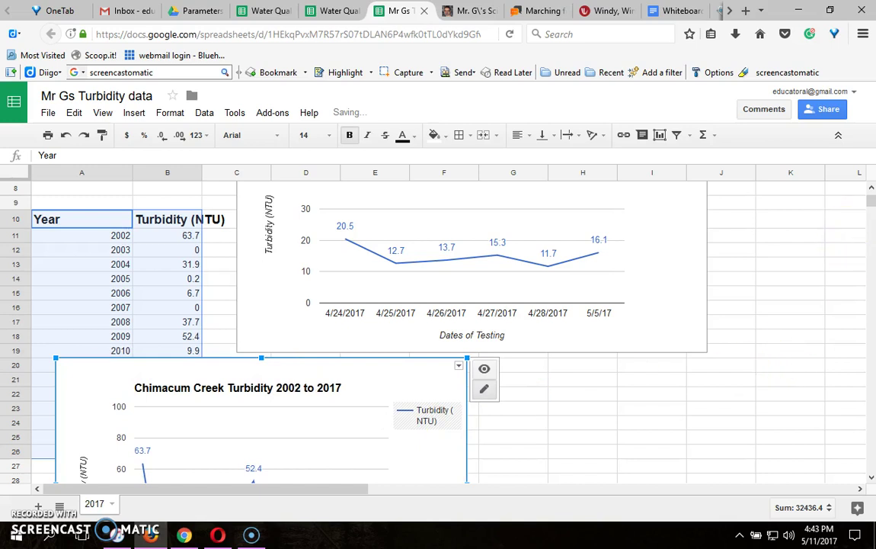
pyautogui.click(871, 478)
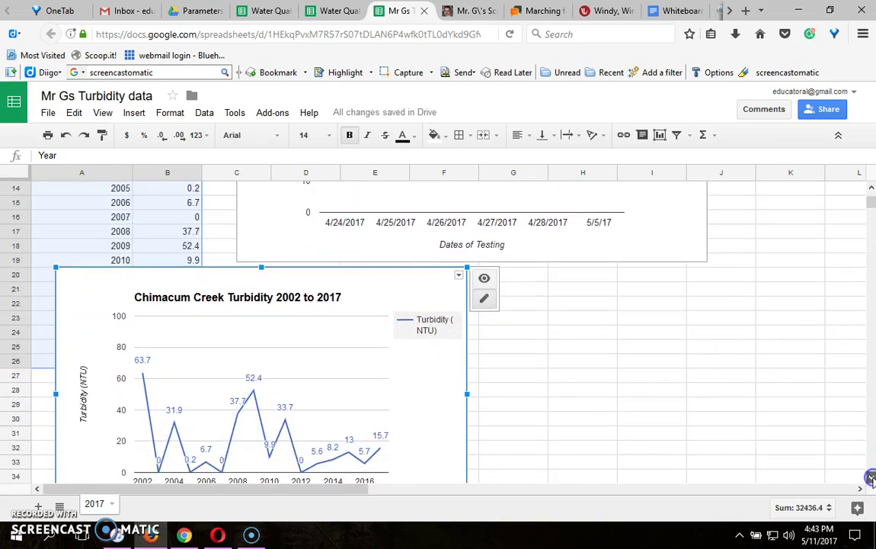
pyautogui.click(871, 477)
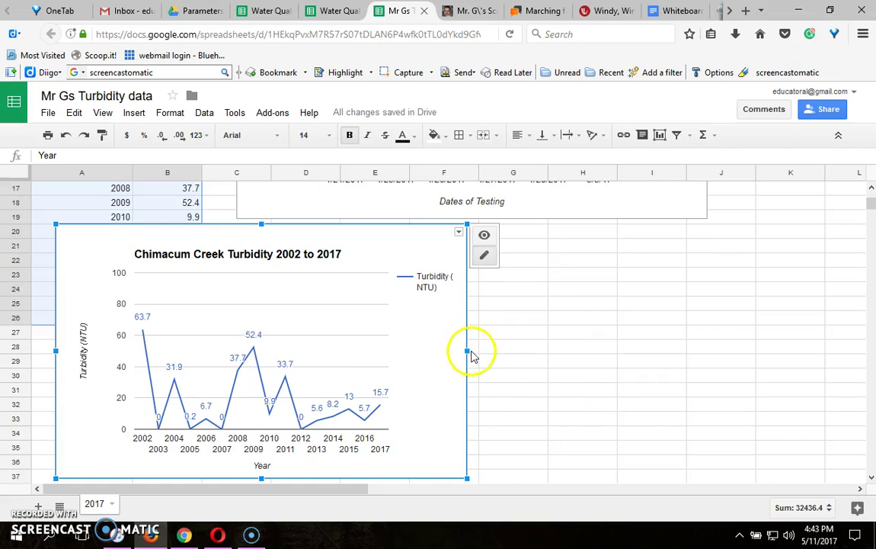
pyautogui.moveTo(469, 351); pyautogui.dragTo(790, 347)
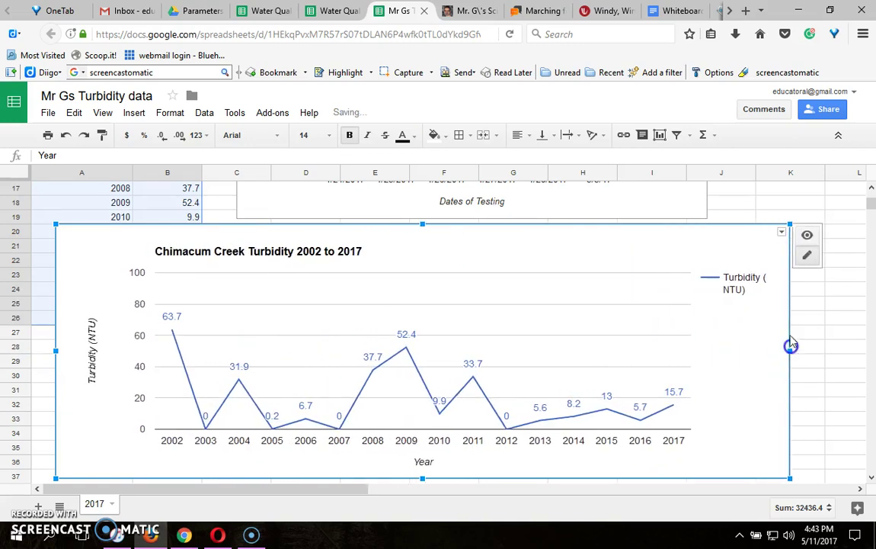
pyautogui.click(724, 217)
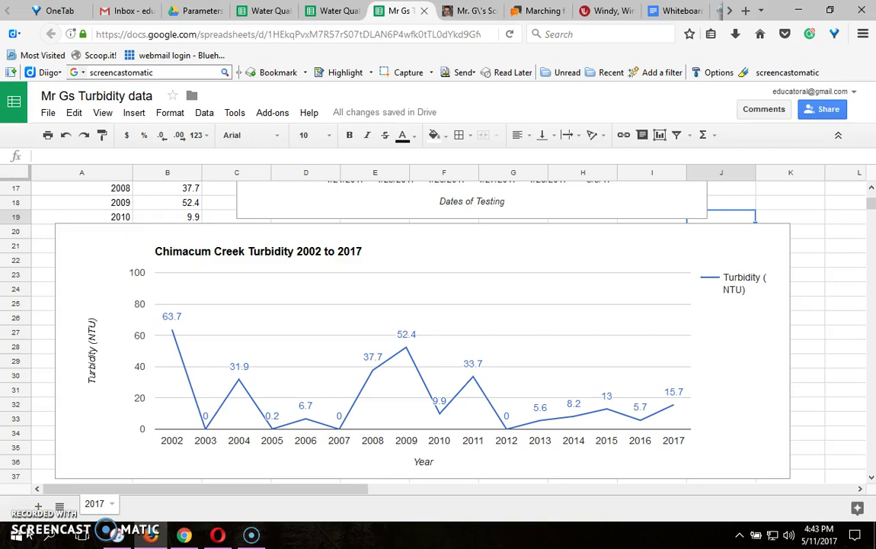
pyautogui.click(29, 520)
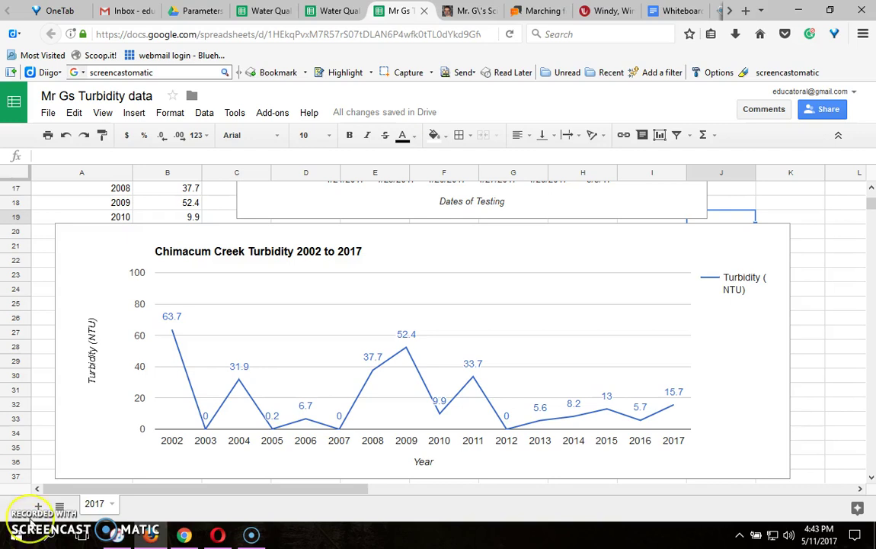